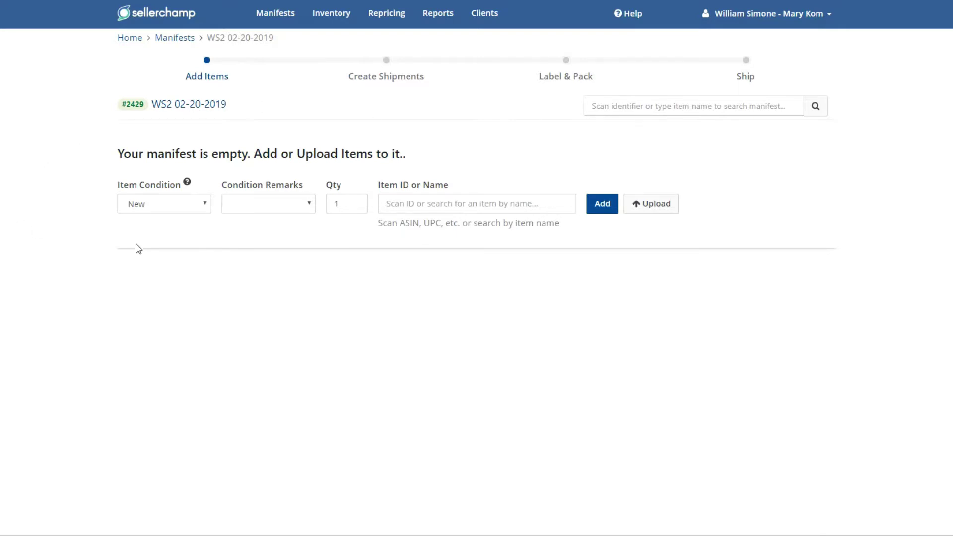
# Step: Try the Like New item condition, then set the condition back to New
pyautogui.click(149, 209)
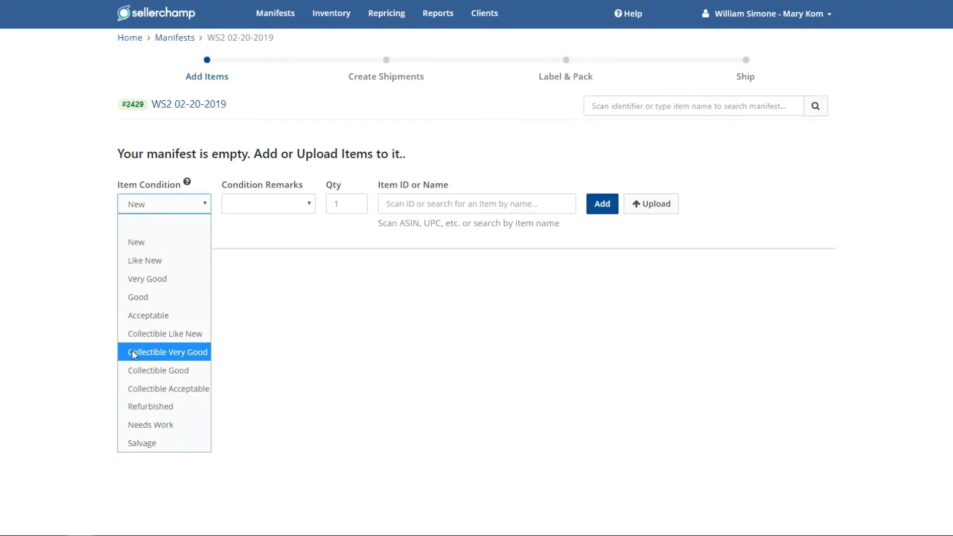
pyautogui.click(141, 263)
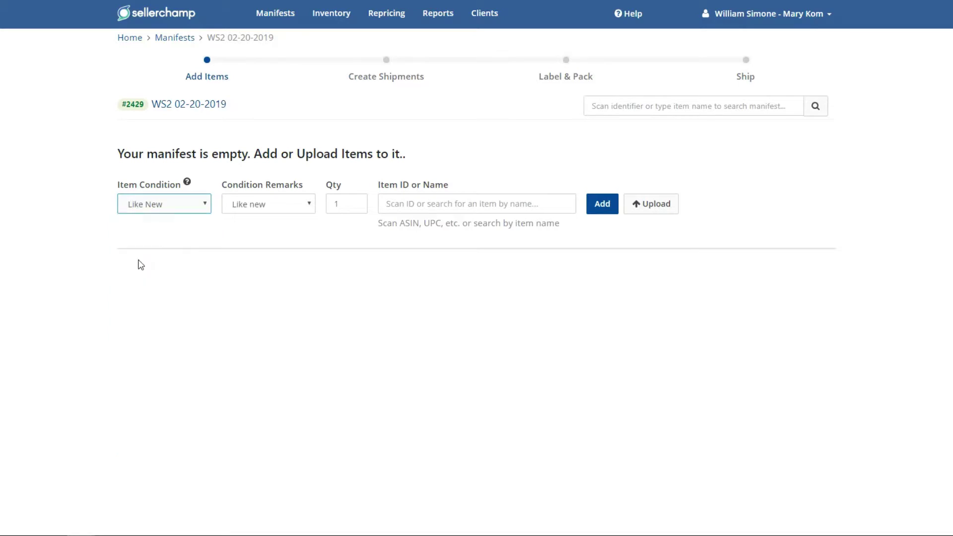
pyautogui.click(263, 212)
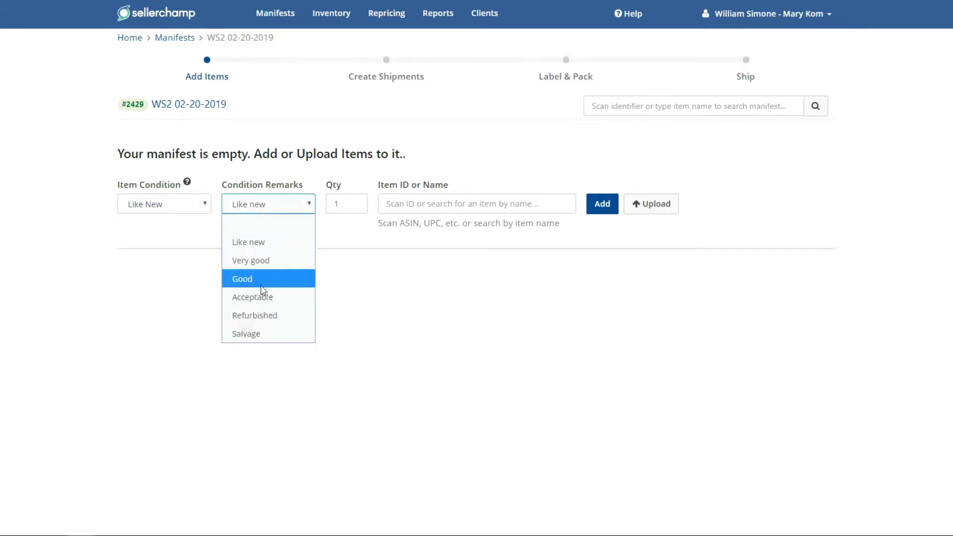
pyautogui.click(341, 237)
pyautogui.click(807, 20)
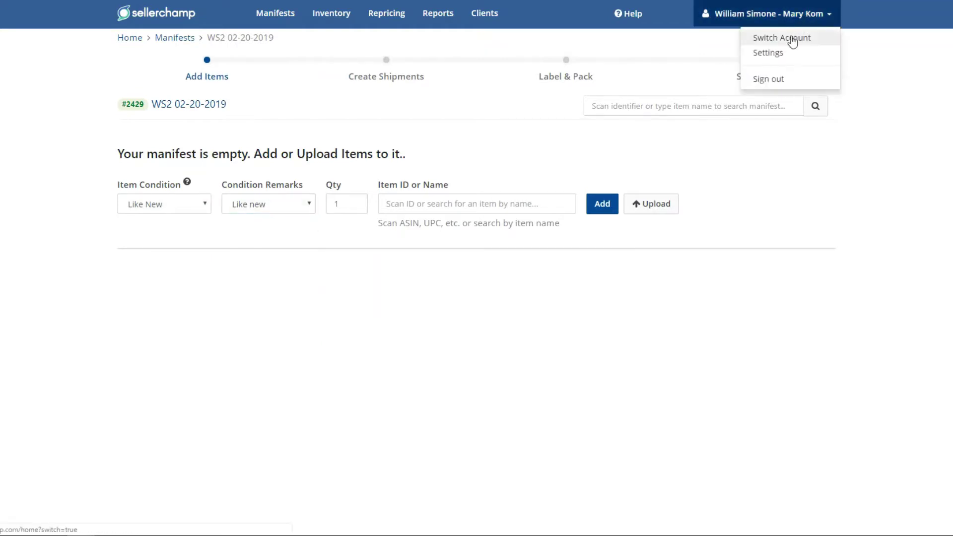
pyautogui.click(545, 151)
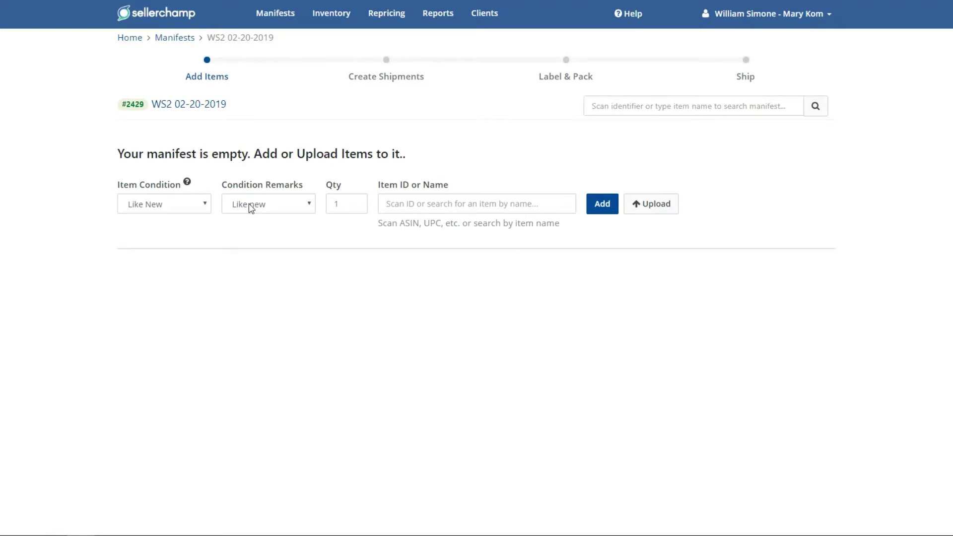
pyautogui.click(167, 204)
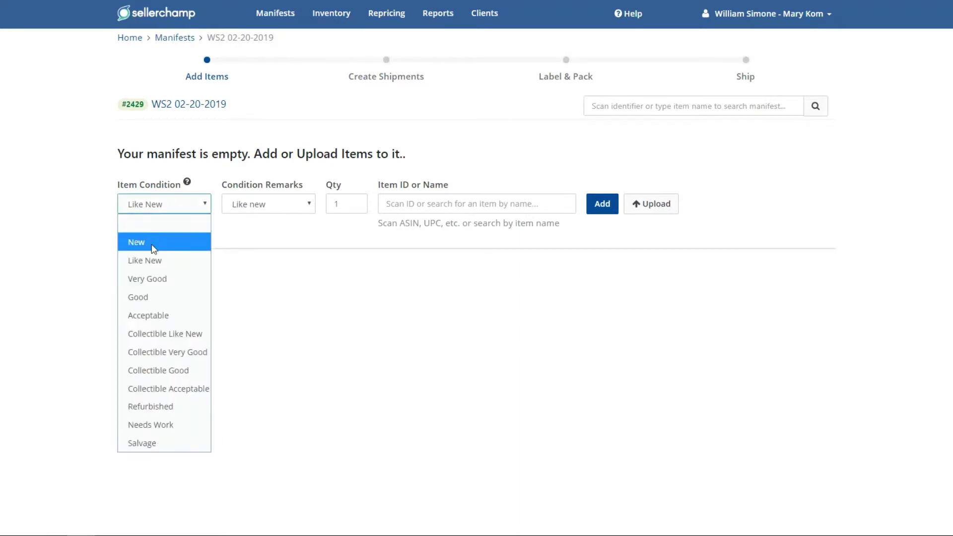
pyautogui.click(152, 244)
# Step: Open the upload items dialog and cancel it without uploading anything
pyautogui.click(350, 206)
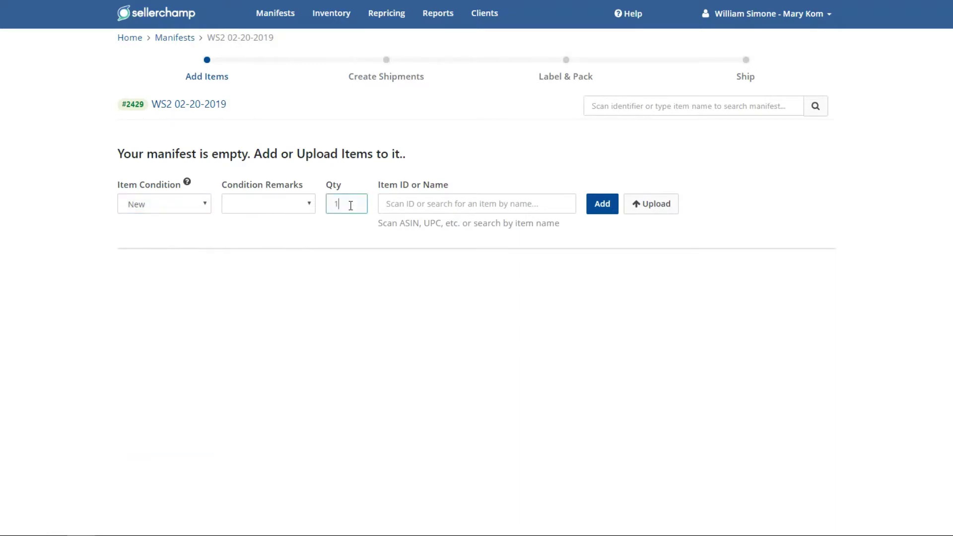
pyautogui.click(391, 203)
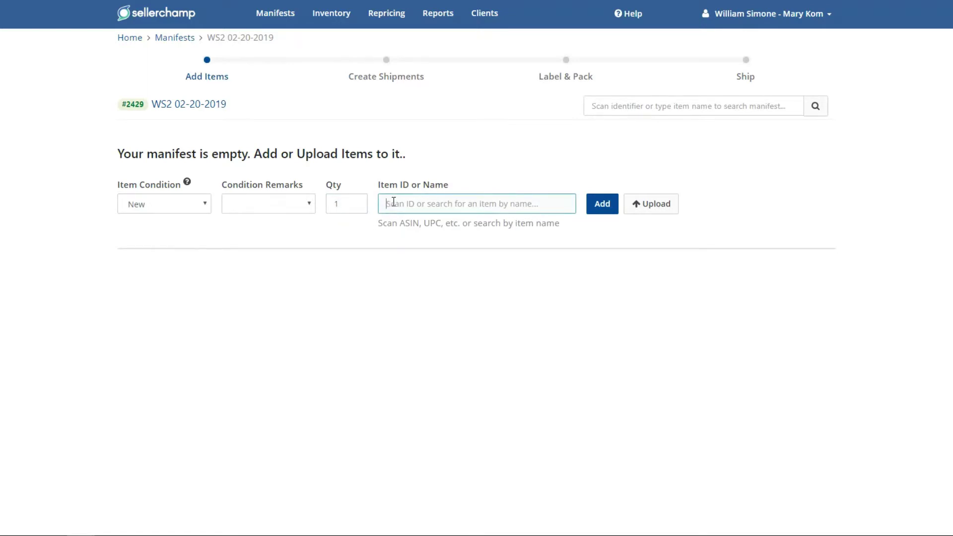
pyautogui.click(653, 204)
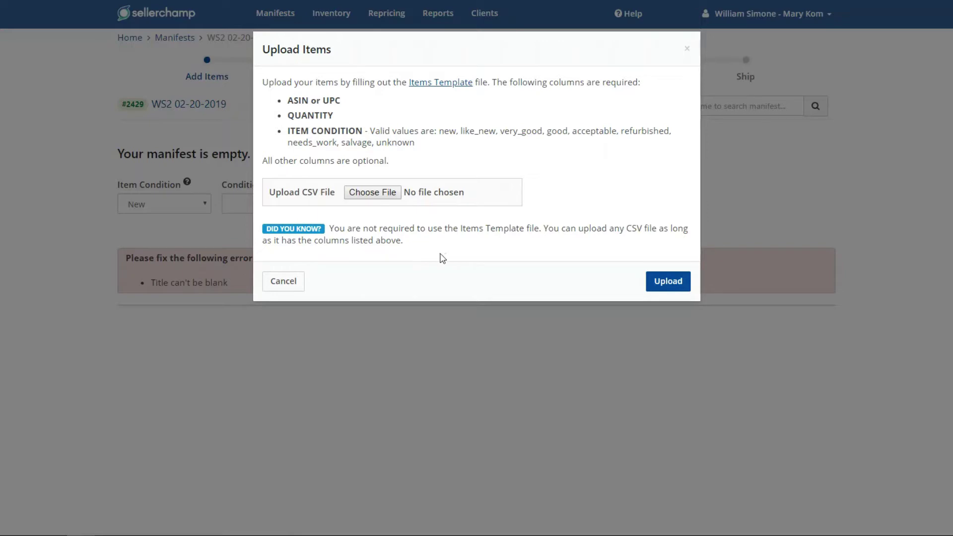
pyautogui.click(290, 282)
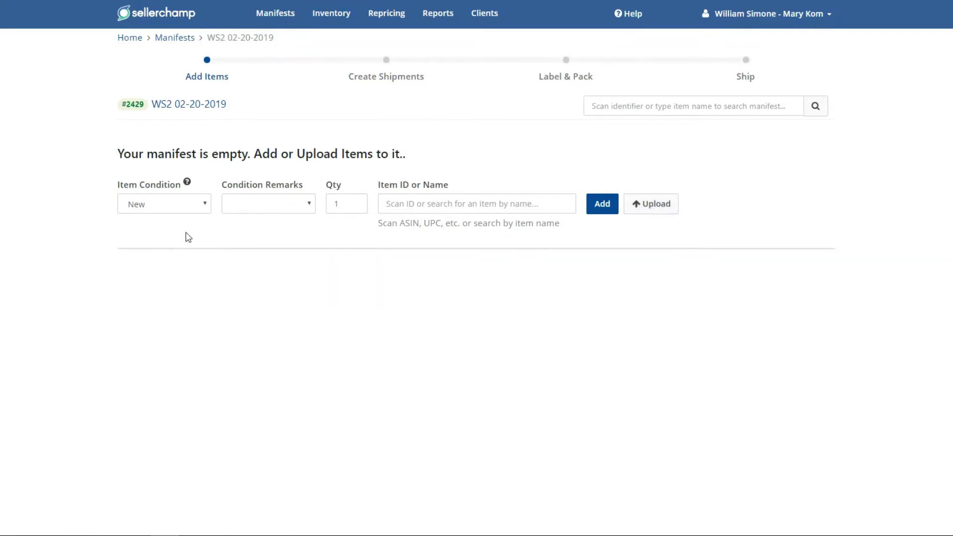
# Step: Add 5 units of ASIN B002YES78C, choosing the first Bostitch stapler result
pyautogui.doubleClick(346, 205)
pyautogui.write('5')
pyautogui.click(393, 204)
pyautogui.rightClick(393, 204)
pyautogui.click(432, 350)
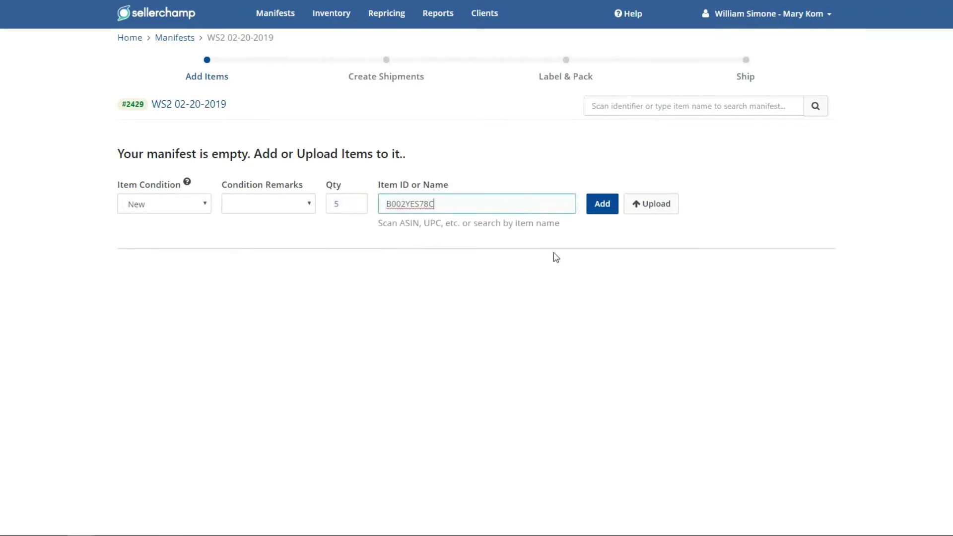
pyautogui.click(595, 207)
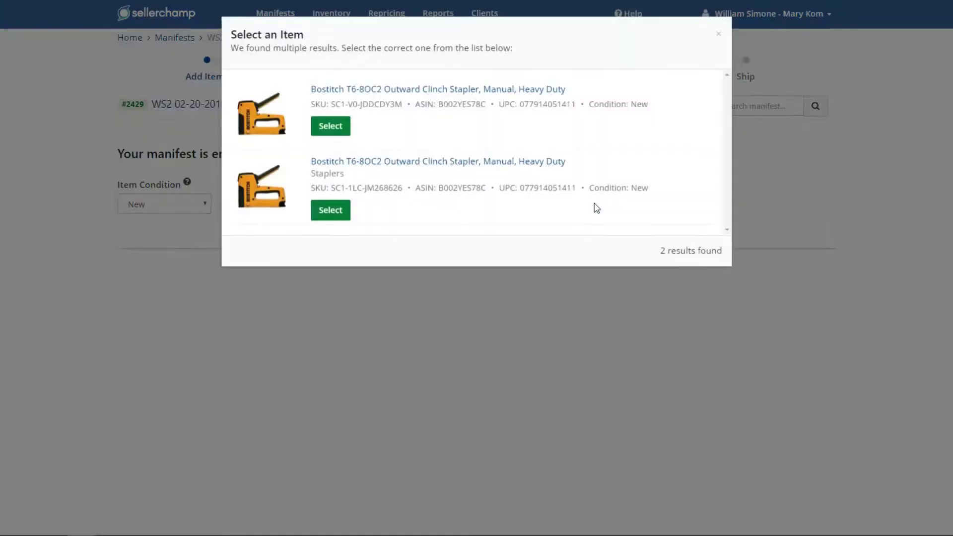
pyautogui.click(330, 140)
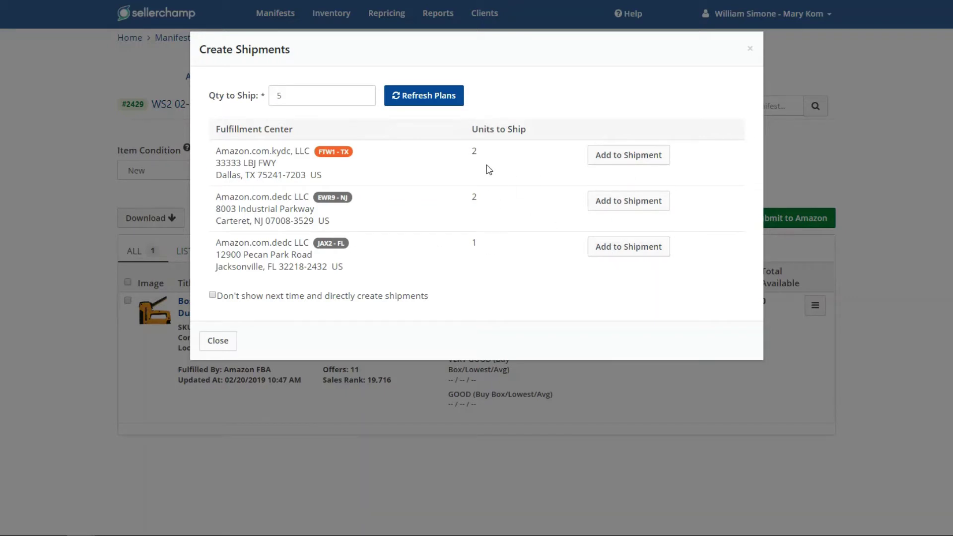
# Step: Set Qty to Ship to 8, refresh plans, and add FTW1-TX units to Shipment 1
pyautogui.doubleClick(293, 96)
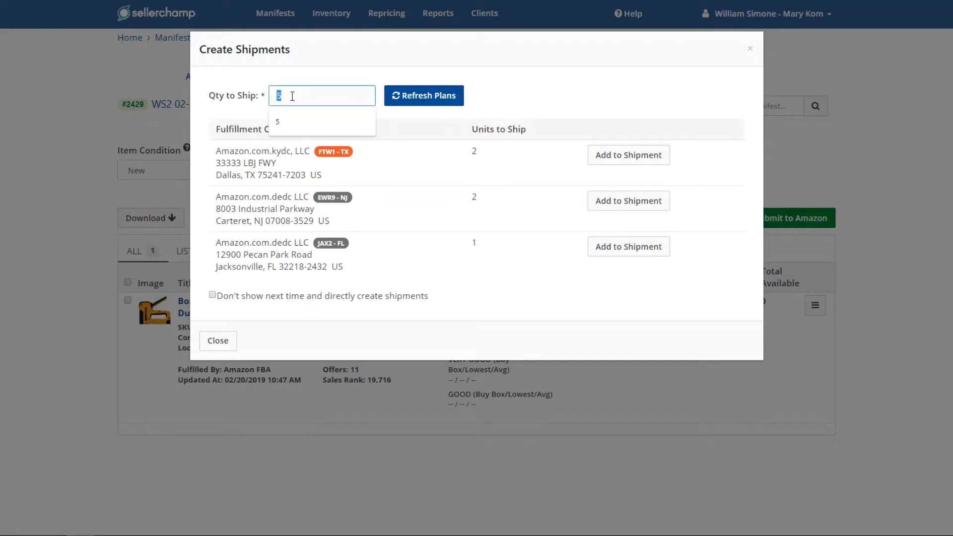
pyautogui.write('8')
pyautogui.click(417, 101)
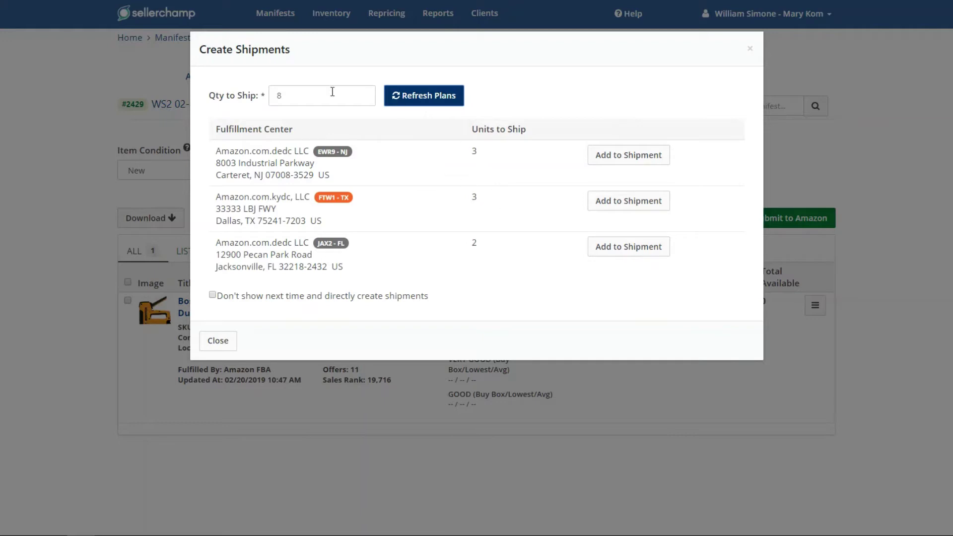
pyautogui.click(617, 204)
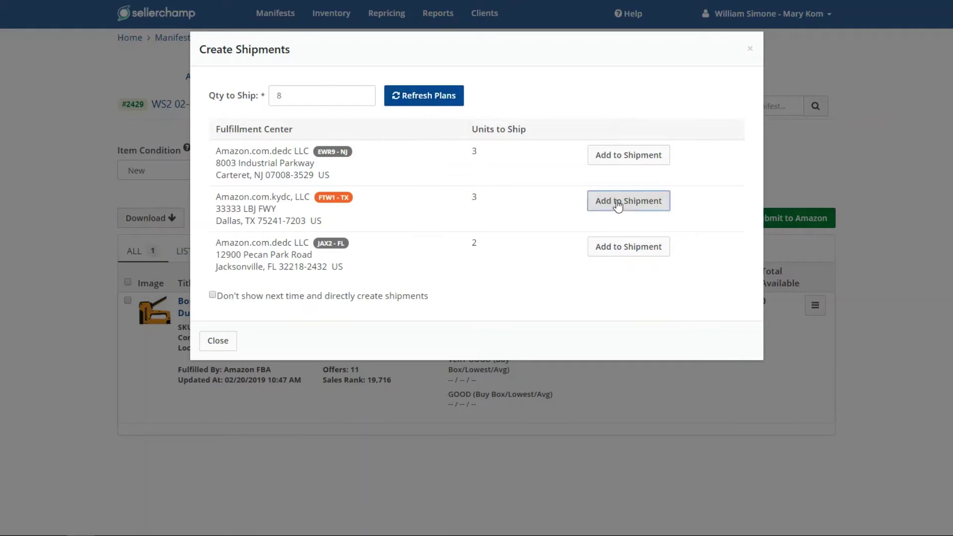
pyautogui.click(749, 48)
pyautogui.click(614, 333)
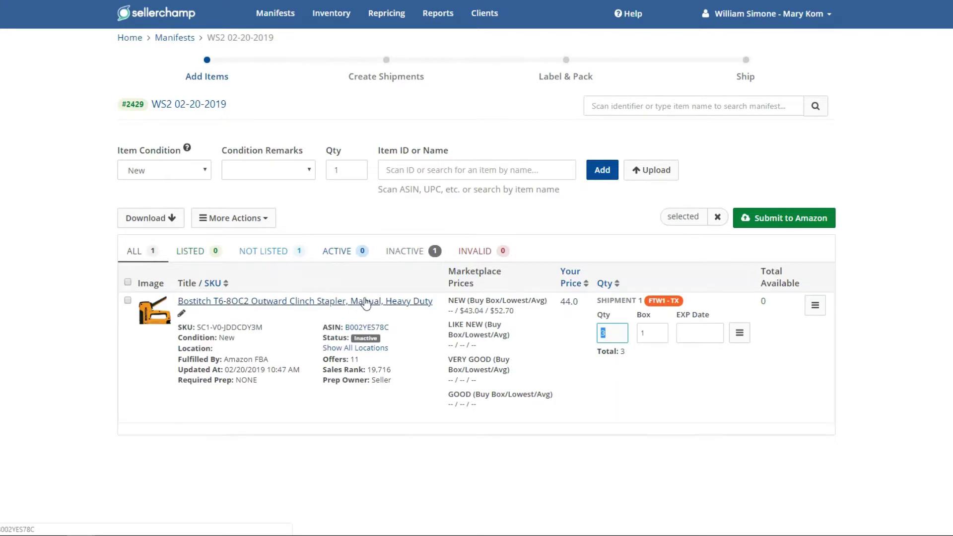
# Step: Change the stapler's price from 44.0 to 49.0
pyautogui.moveTo(155, 313)
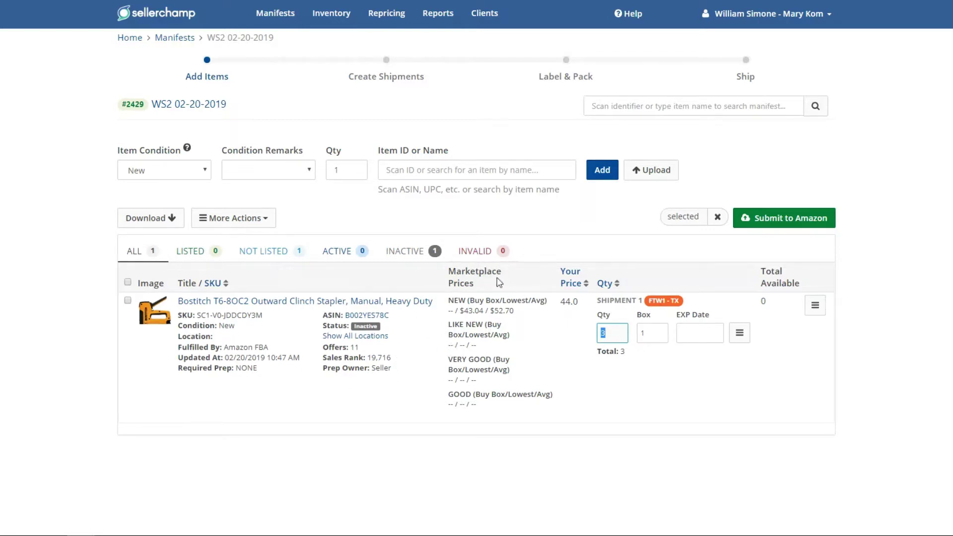
pyautogui.click(565, 304)
pyautogui.write('49.0')
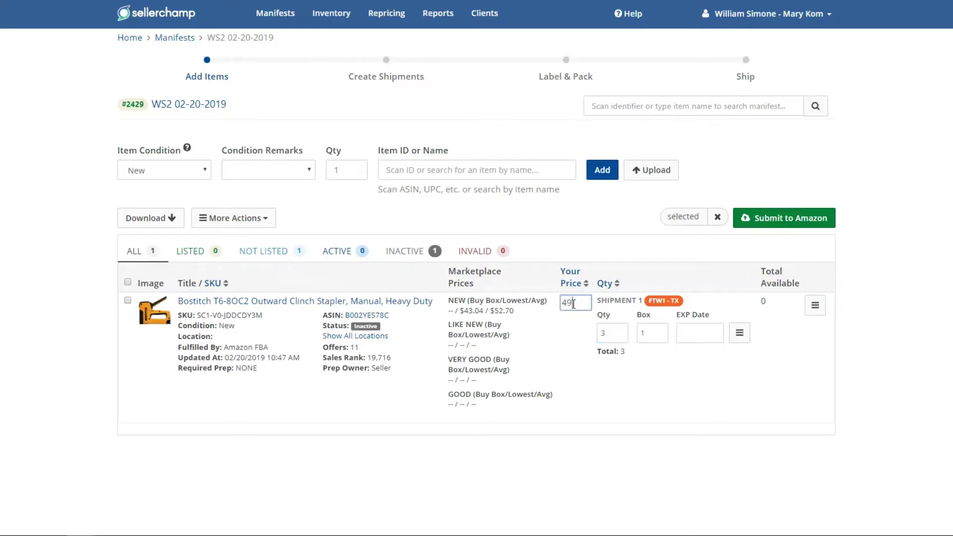
pyautogui.click(578, 332)
# Step: Raise the stapler's Shipment 1 quantity from 3 to 5, keeping 5 after a rejected 205
pyautogui.doubleClick(611, 334)
pyautogui.click(580, 339)
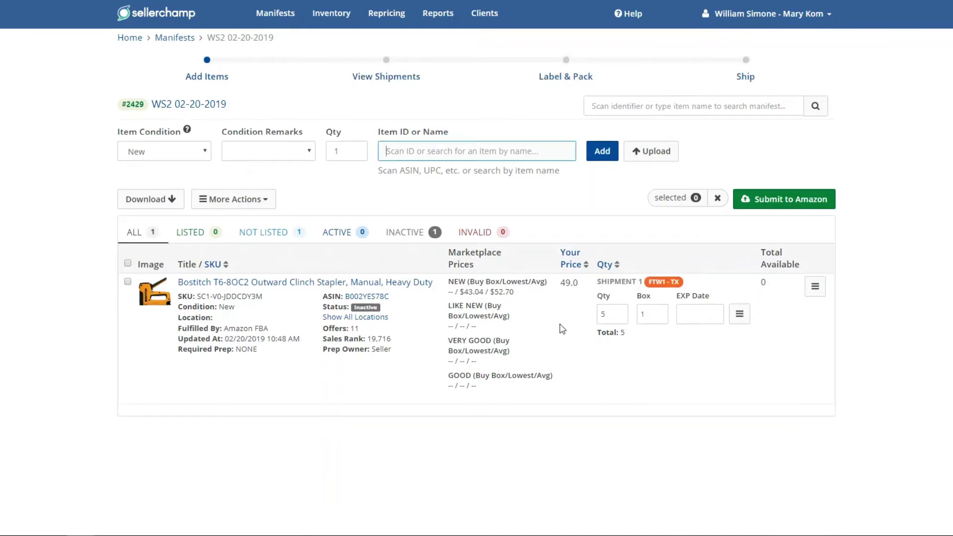
pyautogui.click(601, 313)
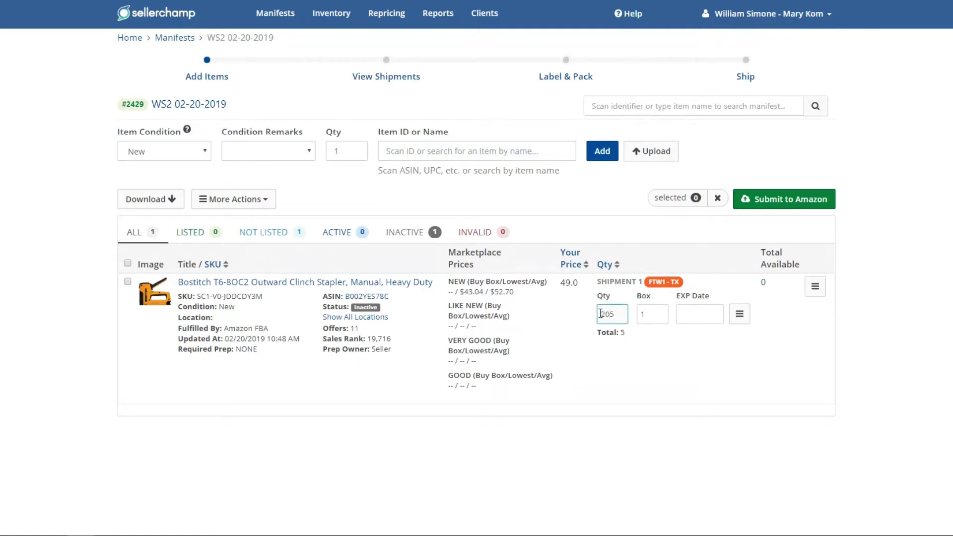
pyautogui.press('Return')
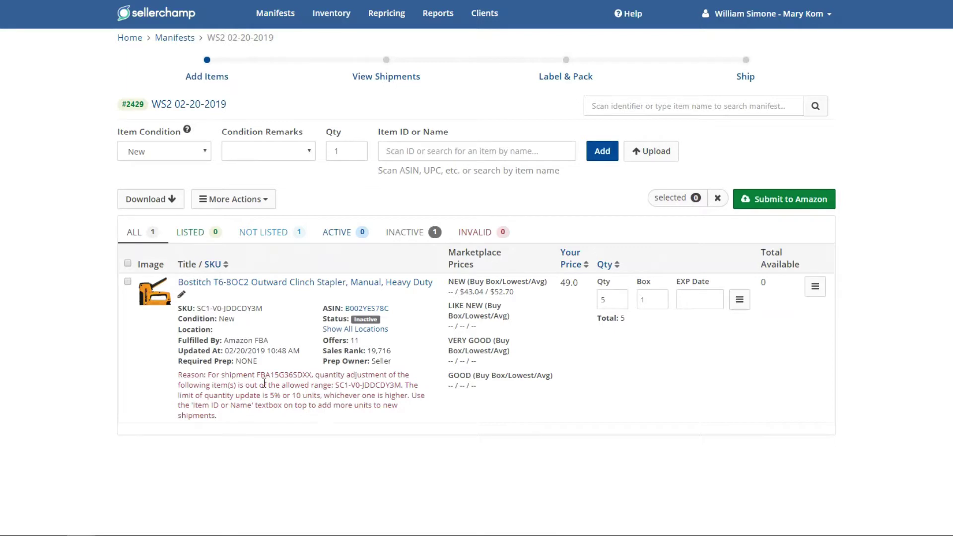
pyautogui.click(606, 299)
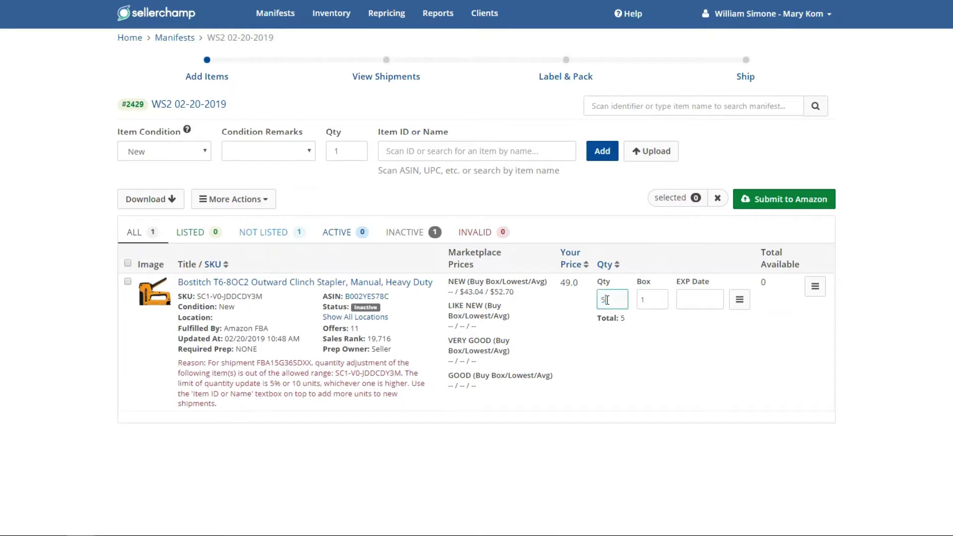
pyautogui.click(570, 310)
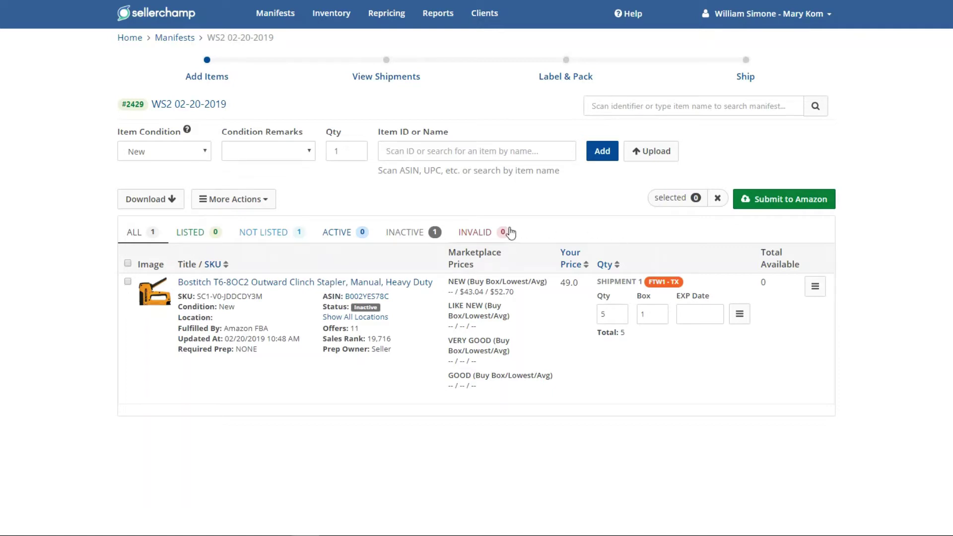
pyautogui.doubleClick(354, 150)
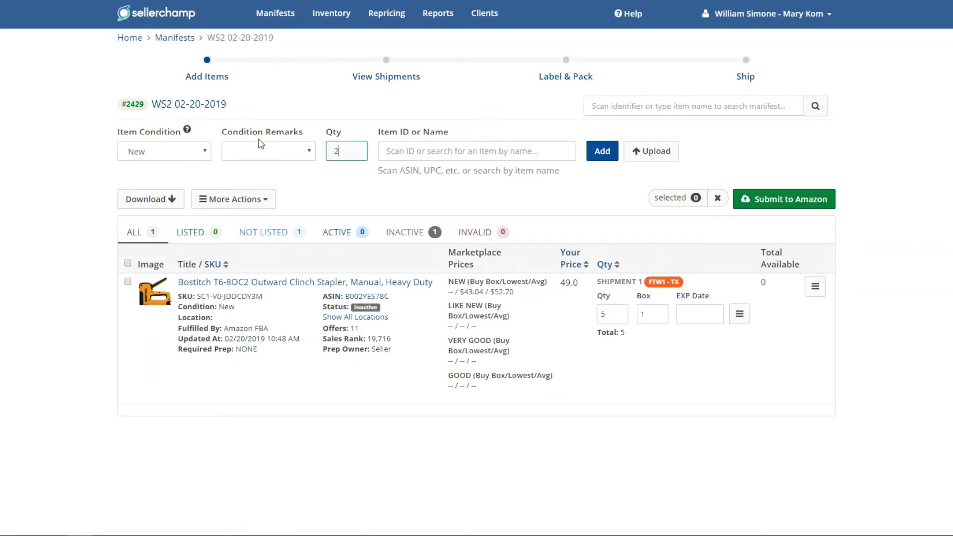
pyautogui.write('2')
pyautogui.click(169, 152)
pyautogui.click(144, 206)
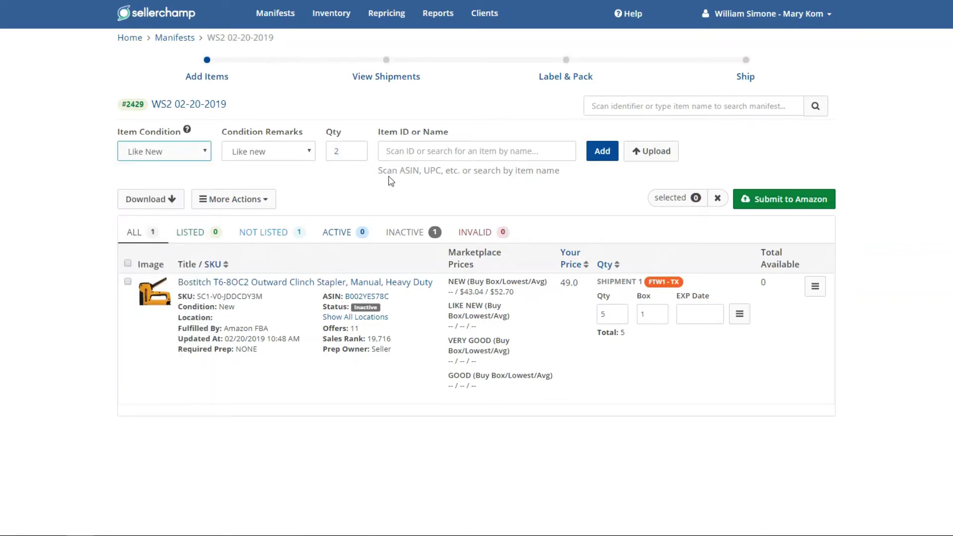
pyautogui.rightClick(390, 150)
pyautogui.click(421, 236)
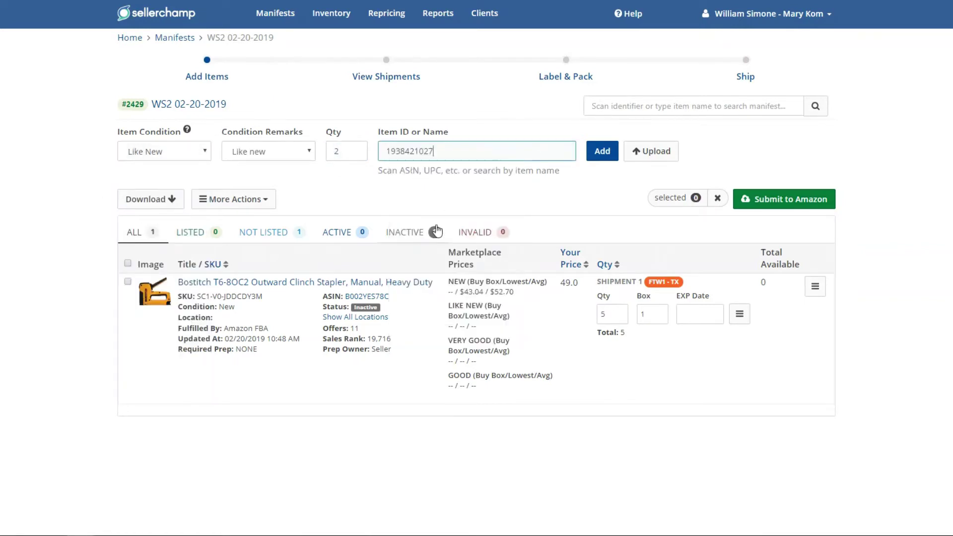
pyautogui.click(590, 155)
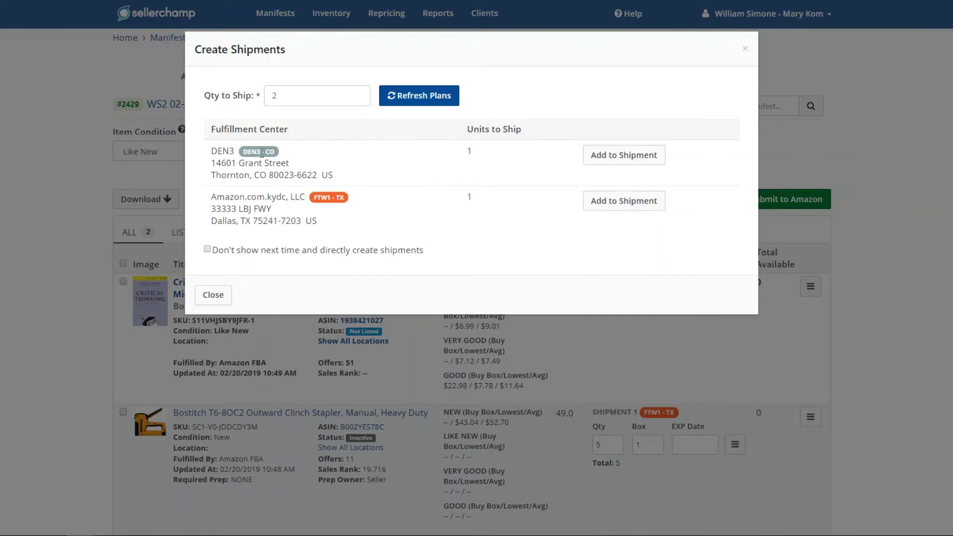
# Step: Assign the book's DEN3 unit to Shipment 2 and change its quantity from 1 to 2
pyautogui.click(609, 155)
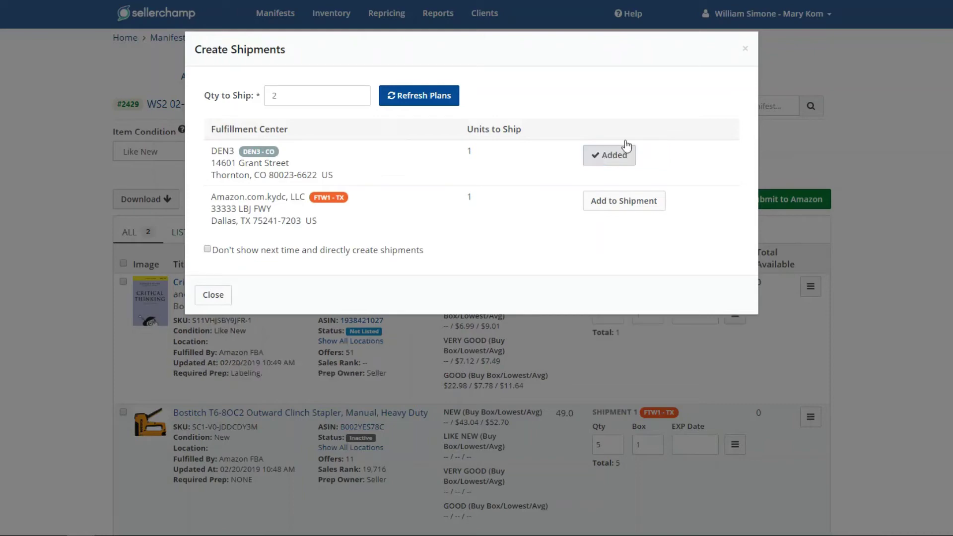
pyautogui.click(745, 48)
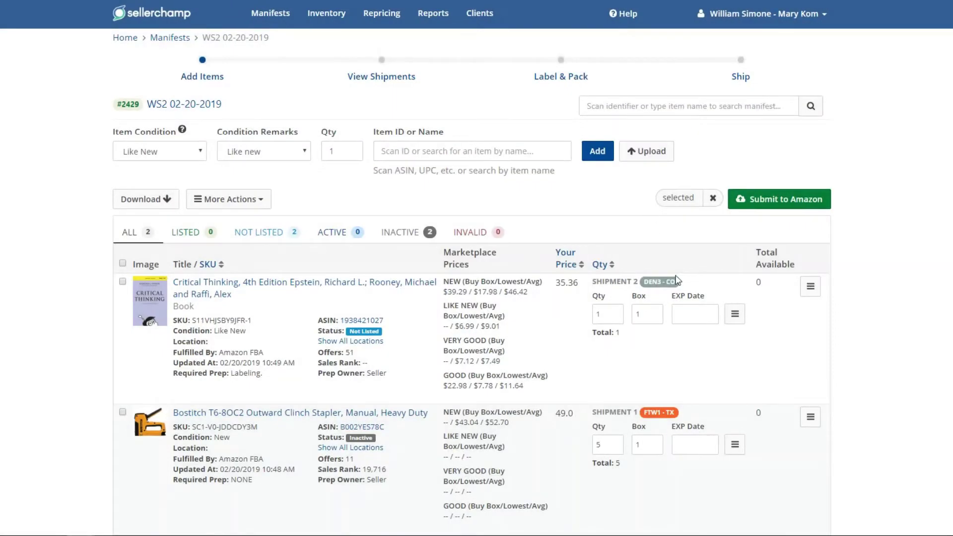
pyautogui.doubleClick(606, 314)
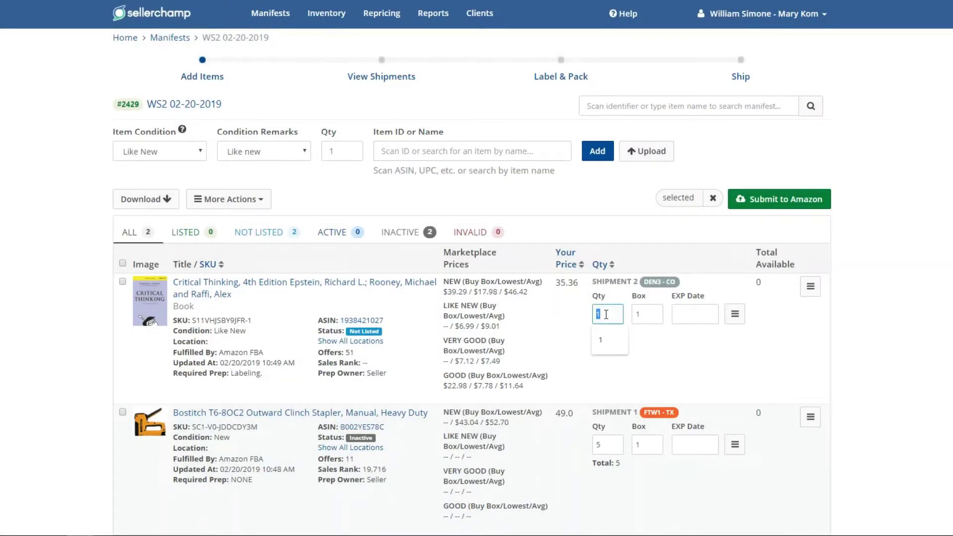
pyautogui.write('2')
pyautogui.click(579, 320)
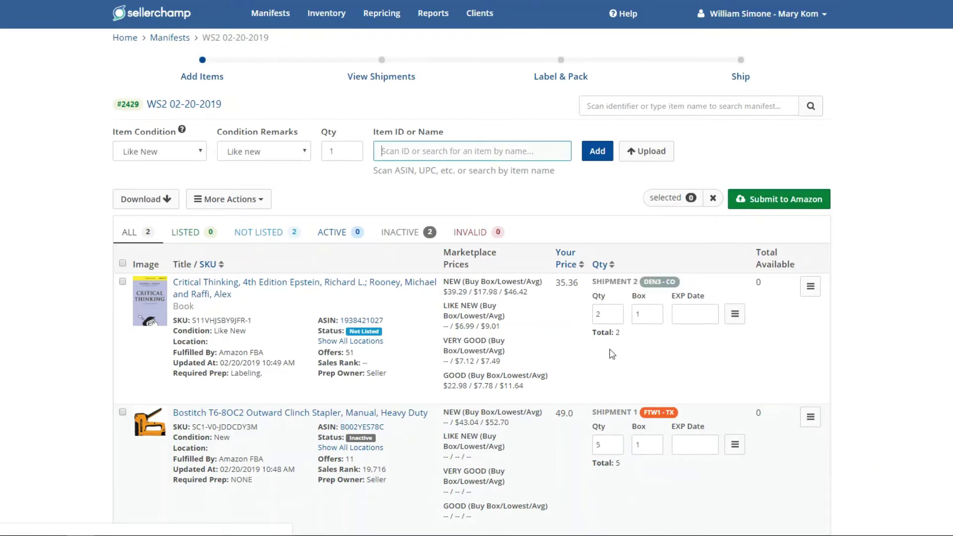
# Step: Set the stapler's box 1 quantity to 4 and add a box 2 row holding 1 unit
pyautogui.scroll(-1, 553, 331)
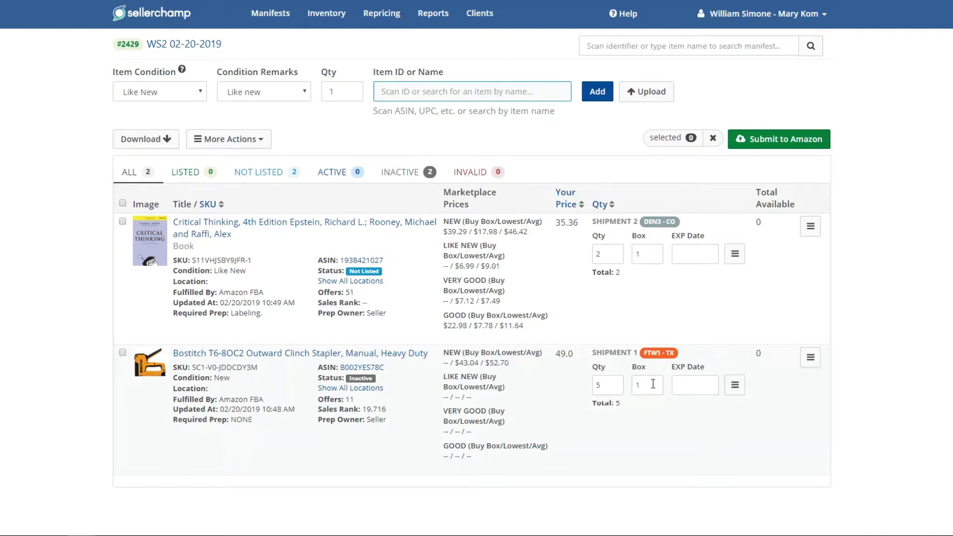
pyautogui.doubleClick(608, 385)
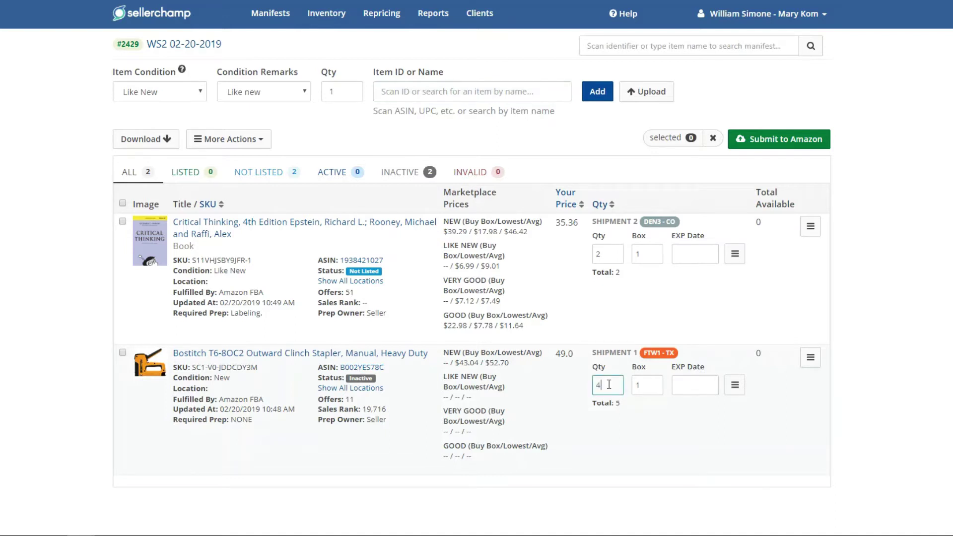
pyautogui.write('4')
pyautogui.click(645, 386)
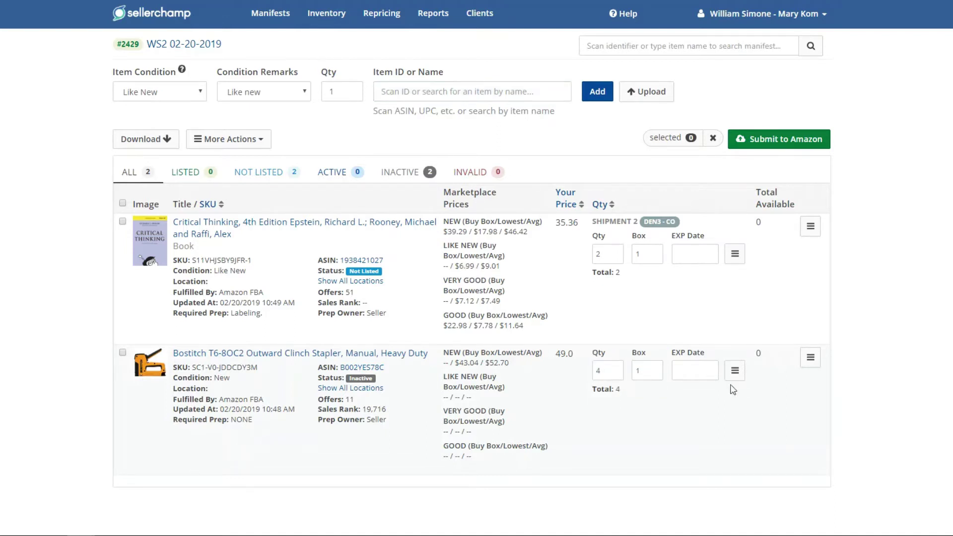
pyautogui.click(734, 370)
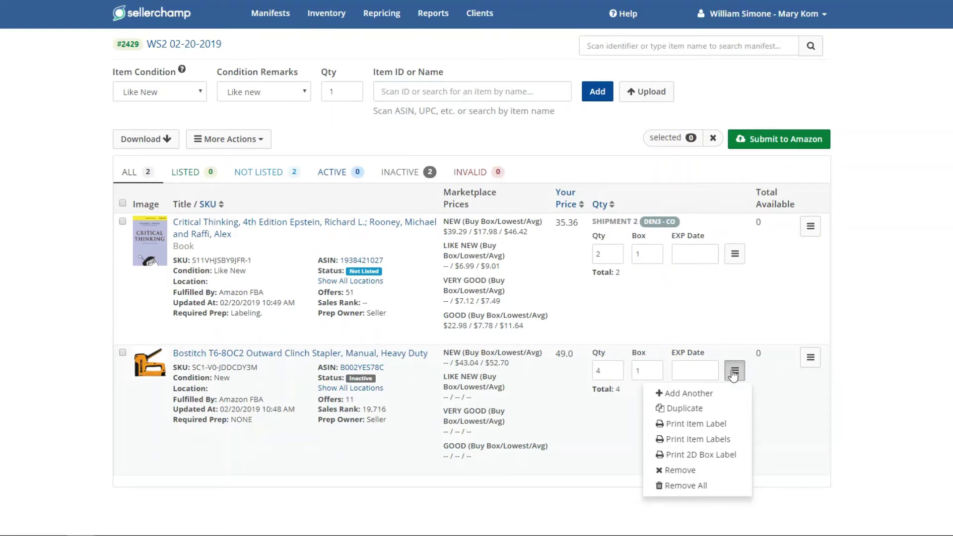
pyautogui.click(681, 394)
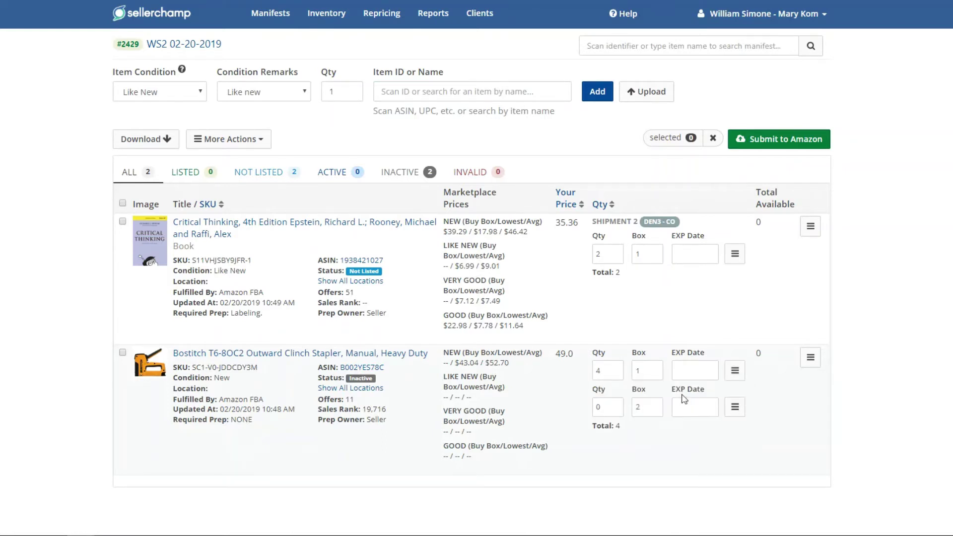
pyautogui.click(611, 406)
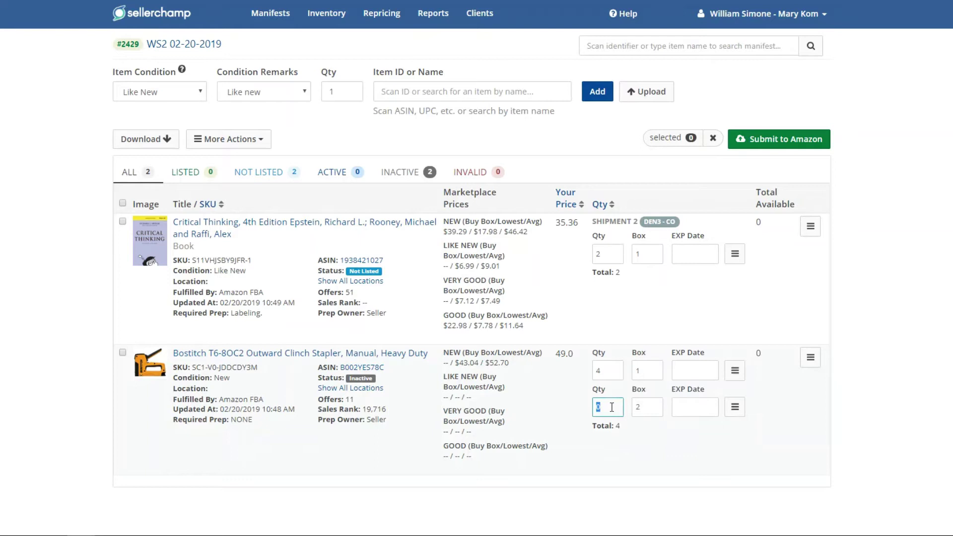
pyautogui.click(578, 400)
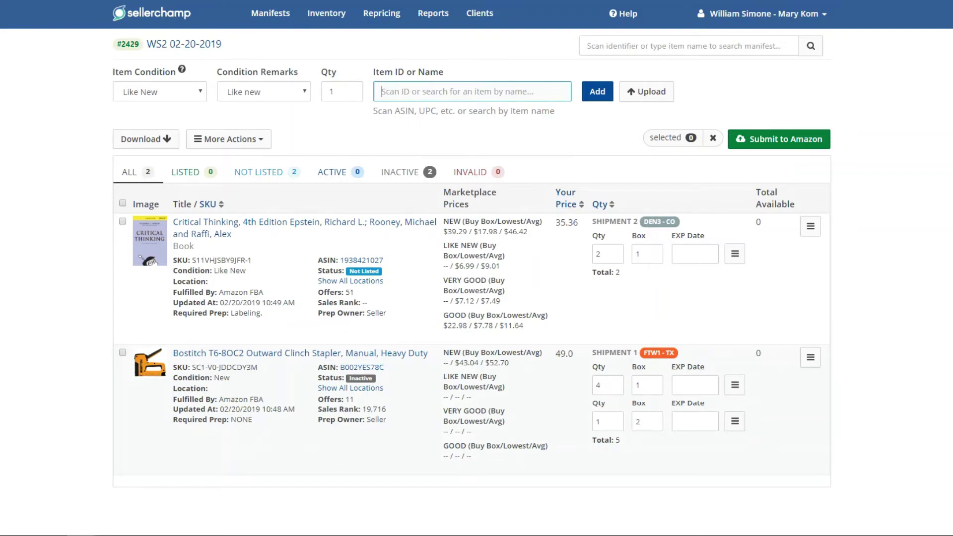
# Step: Add 8 New units of miCoach by Adidas for PlayStation 3 using its pasted ASIN
pyautogui.click(154, 94)
pyautogui.click(140, 131)
pyautogui.click(339, 89)
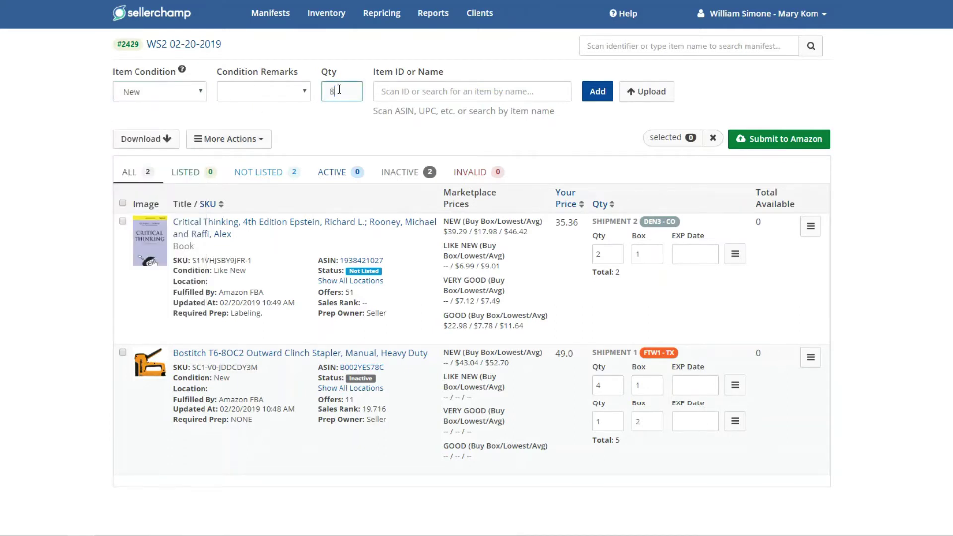
pyautogui.click(382, 92)
pyautogui.rightClick(382, 91)
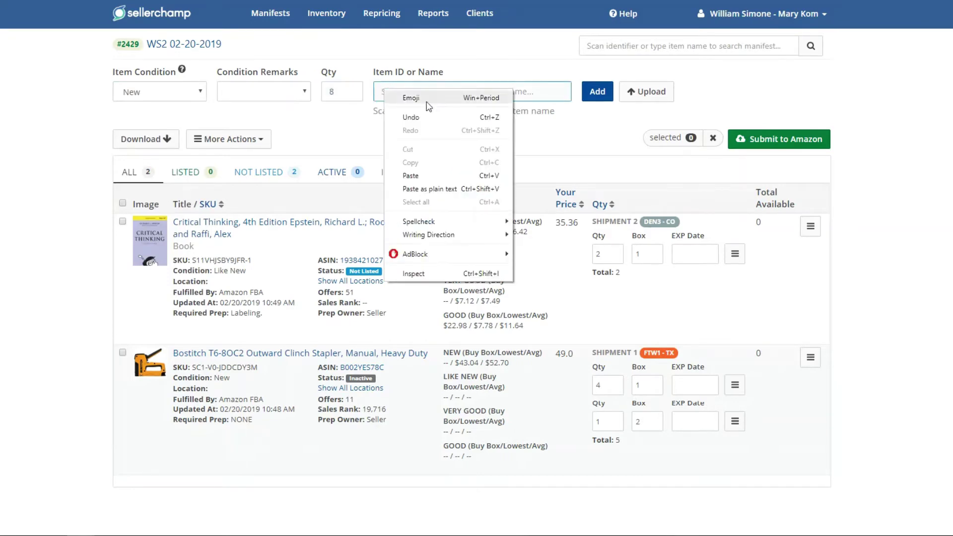
pyautogui.click(411, 176)
pyautogui.click(597, 91)
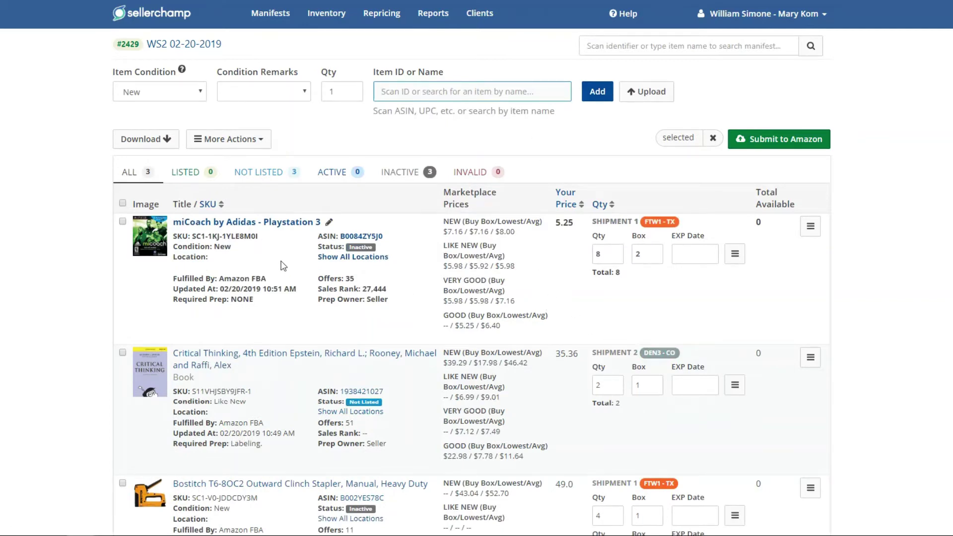
pyautogui.moveTo(156, 238)
pyautogui.scroll(-1, 574, 262)
pyautogui.scroll(-1, 574, 262)
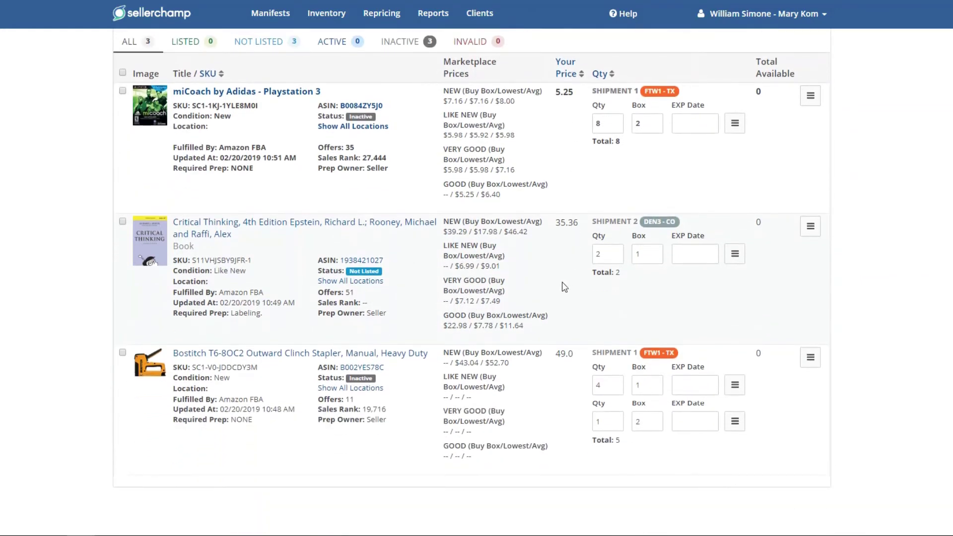
pyautogui.scroll(1, 563, 286)
pyautogui.scroll(1, 562, 282)
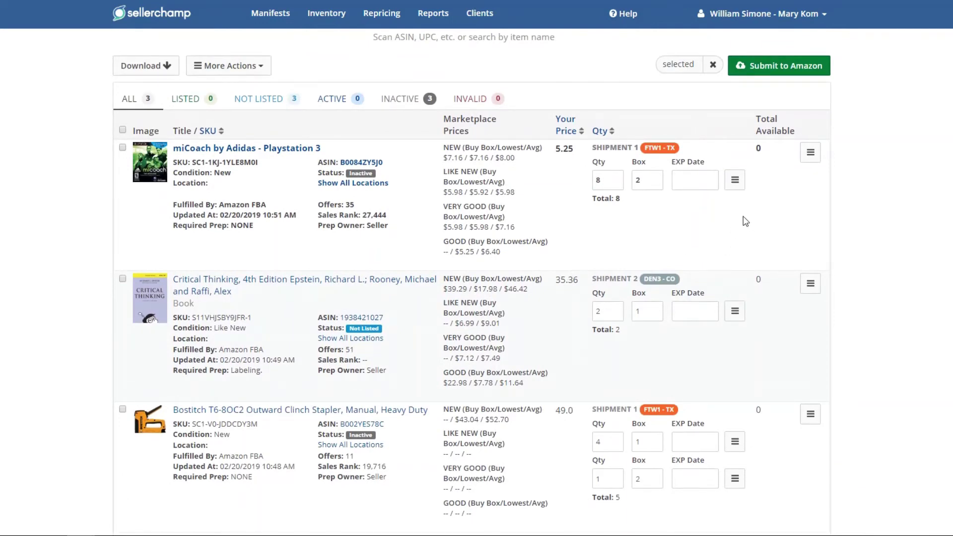
pyautogui.click(734, 179)
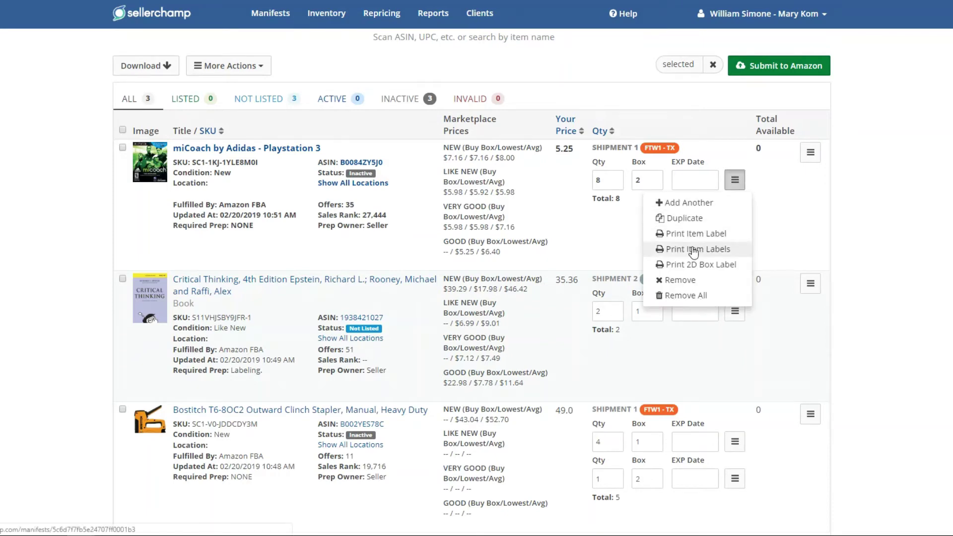
pyautogui.click(772, 172)
pyautogui.scroll(3, 653, 233)
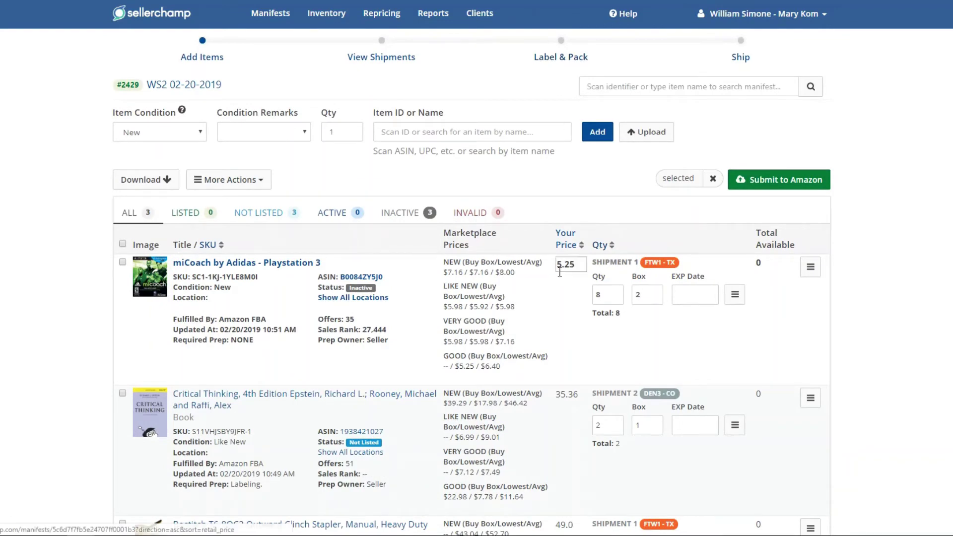
pyautogui.scroll(-1, 586, 278)
pyautogui.scroll(-2, 600, 290)
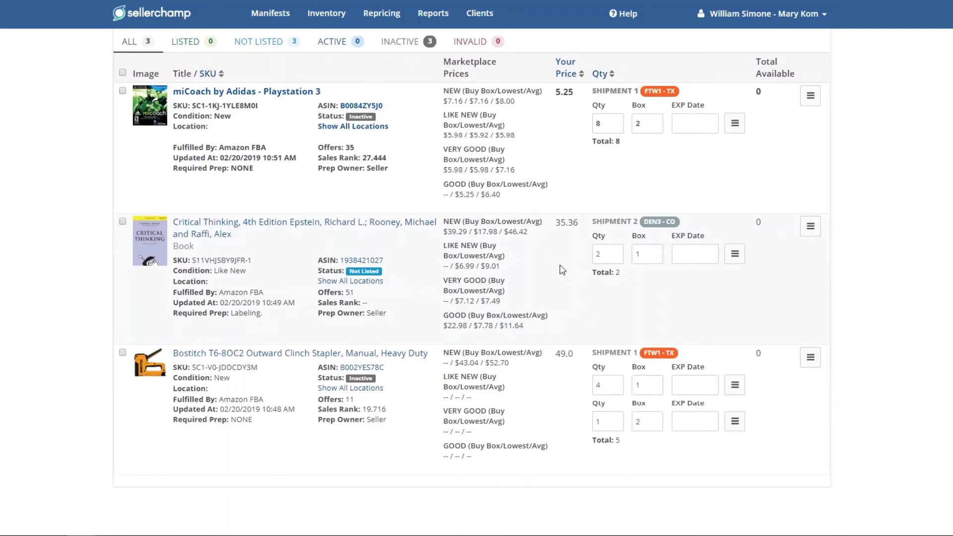
pyautogui.scroll(2, 562, 269)
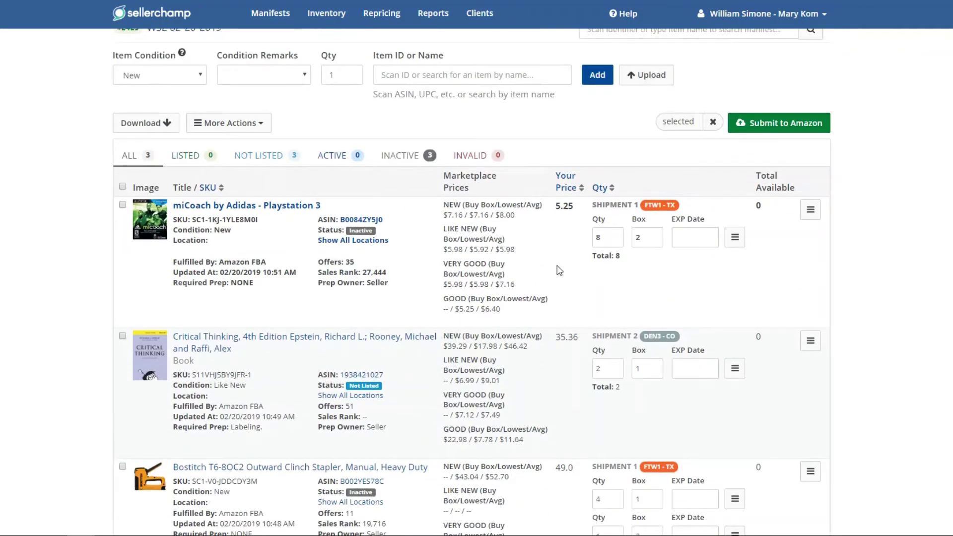
pyautogui.scroll(2, 650, 171)
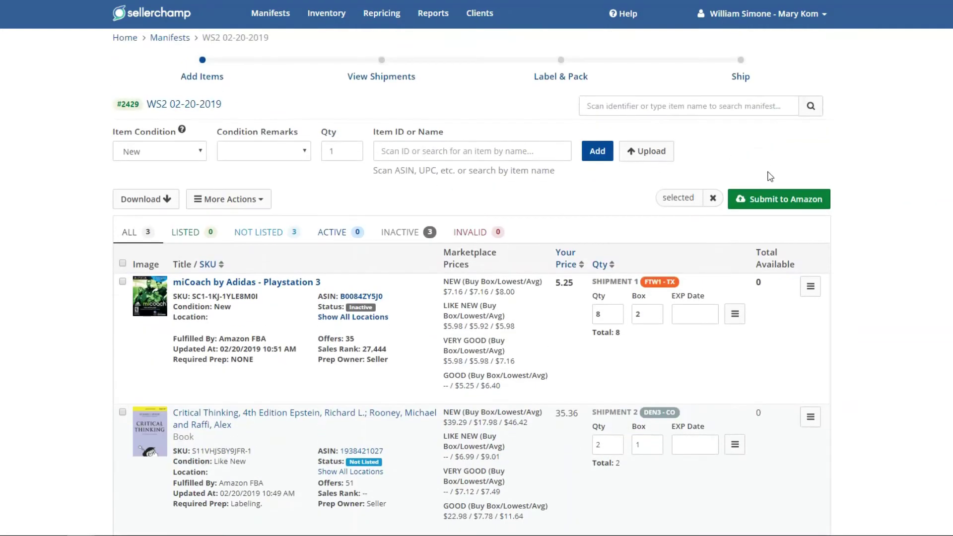
# Step: Submit the items to Amazon and view Shipment 1 (FTW1-TX) and Shipment 2 (DEN3-CO)
pyautogui.click(776, 199)
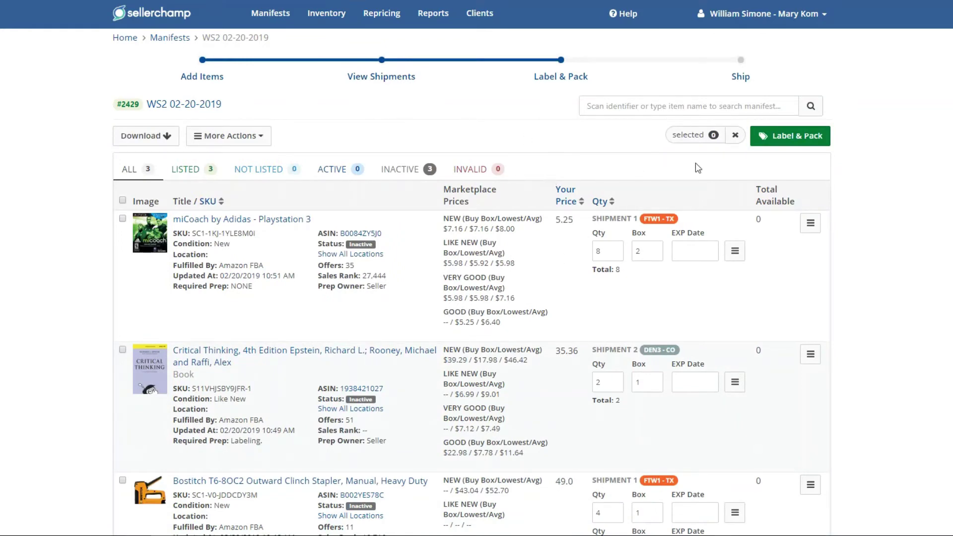
pyautogui.scroll(-3, 548, 297)
pyautogui.scroll(3, 551, 296)
pyautogui.click(370, 77)
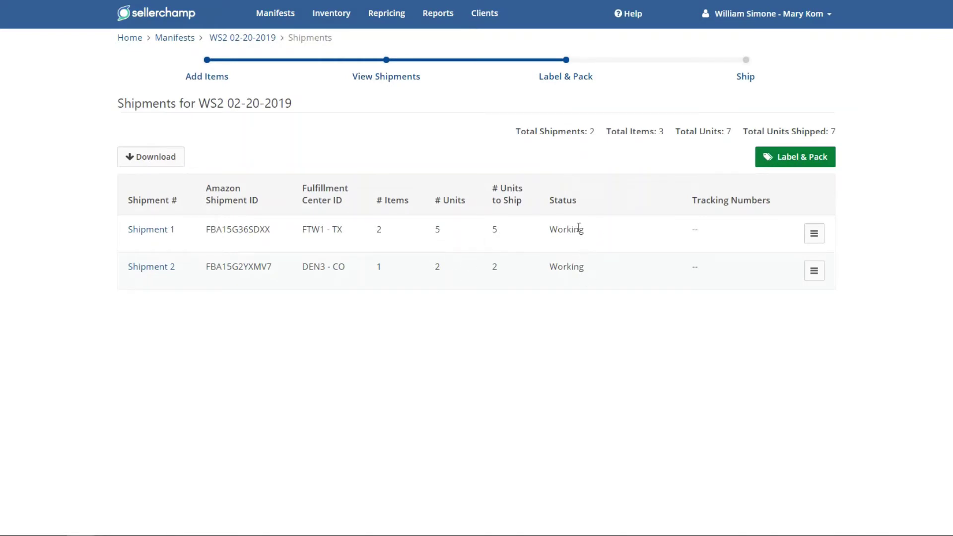
pyautogui.click(573, 85)
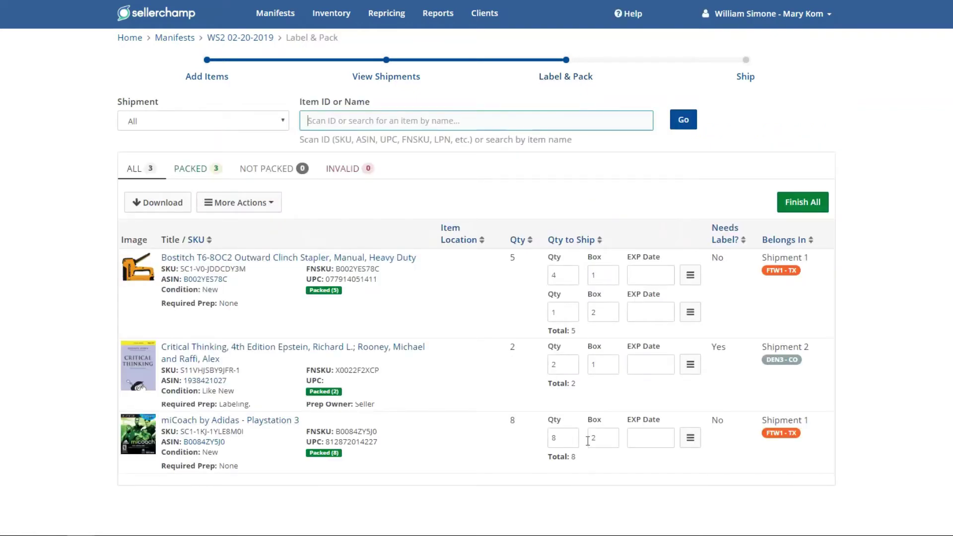
pyautogui.click(176, 121)
pyautogui.click(164, 158)
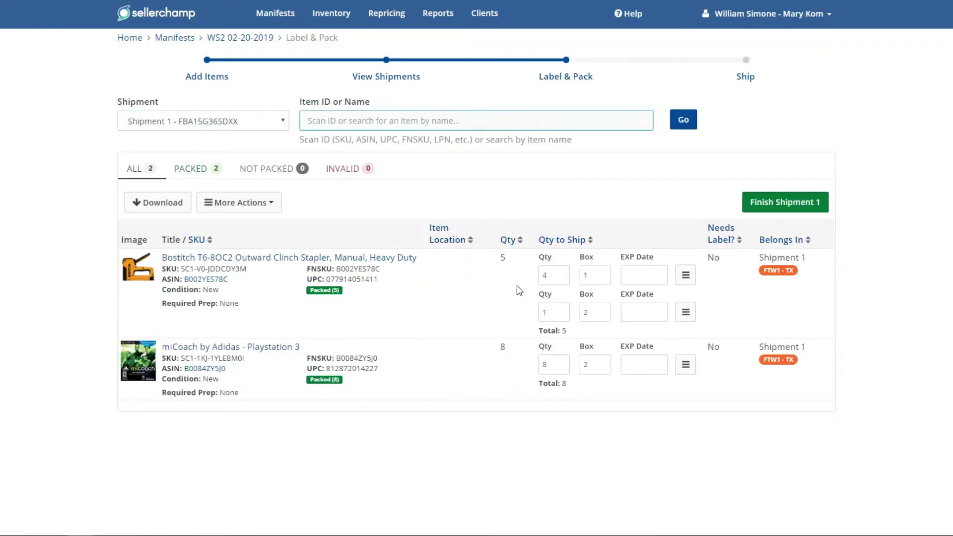
pyautogui.click(172, 121)
pyautogui.click(164, 174)
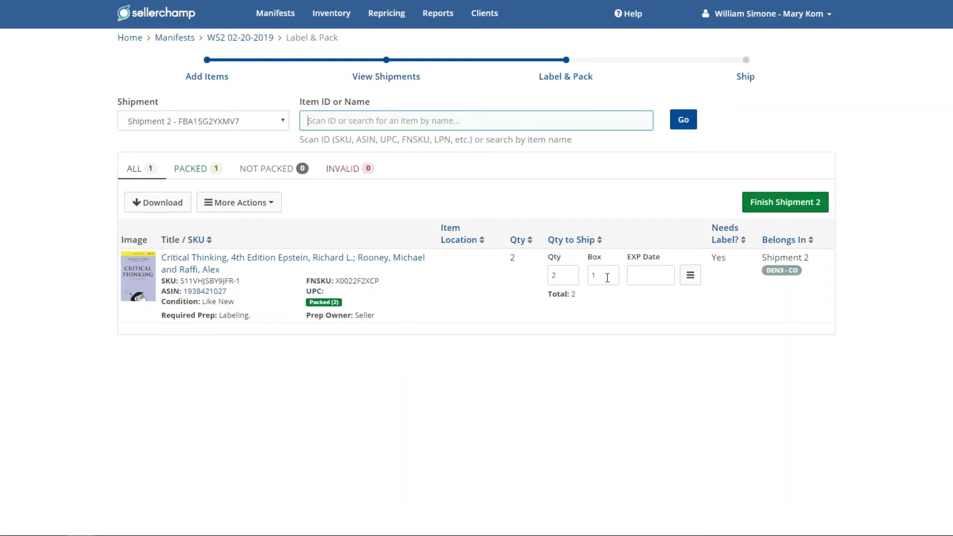
pyautogui.click(166, 121)
pyautogui.click(158, 140)
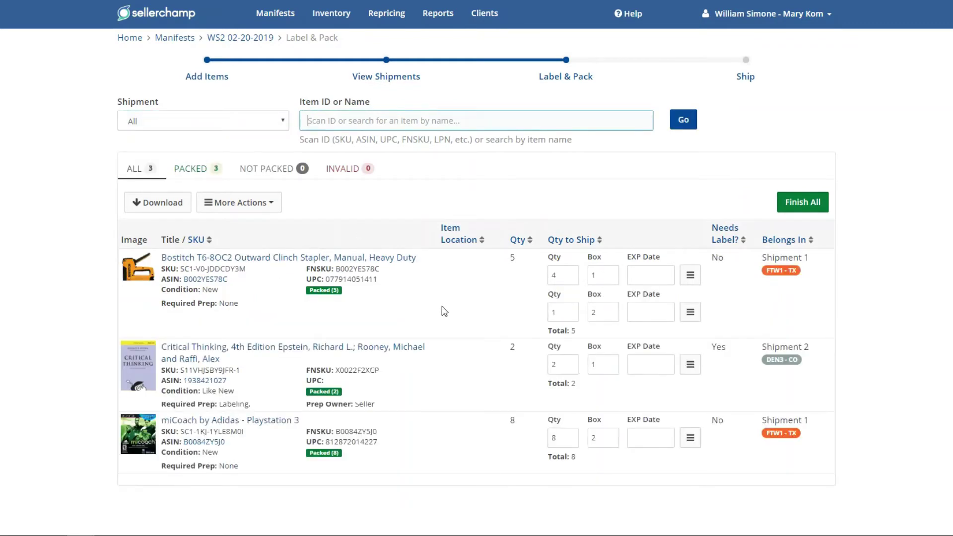
pyautogui.click(237, 203)
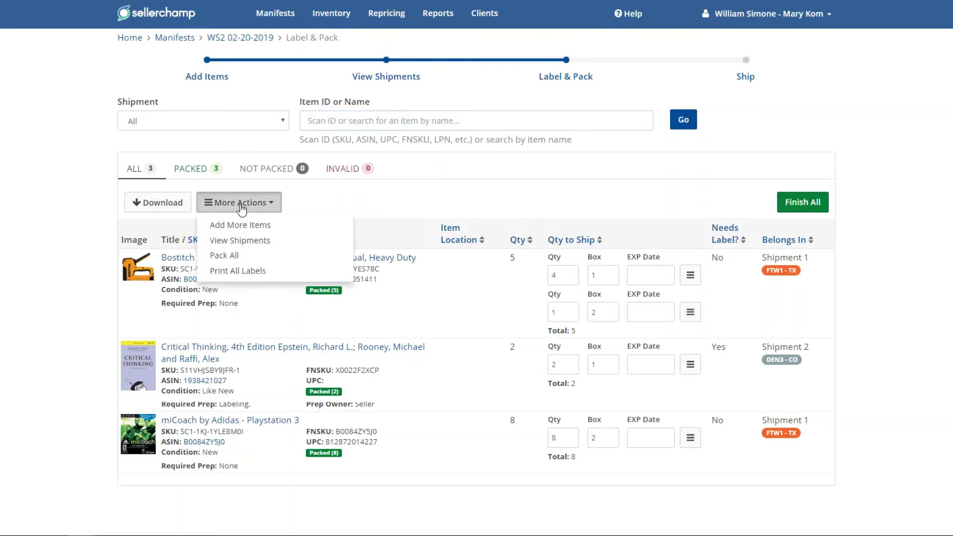
pyautogui.click(231, 271)
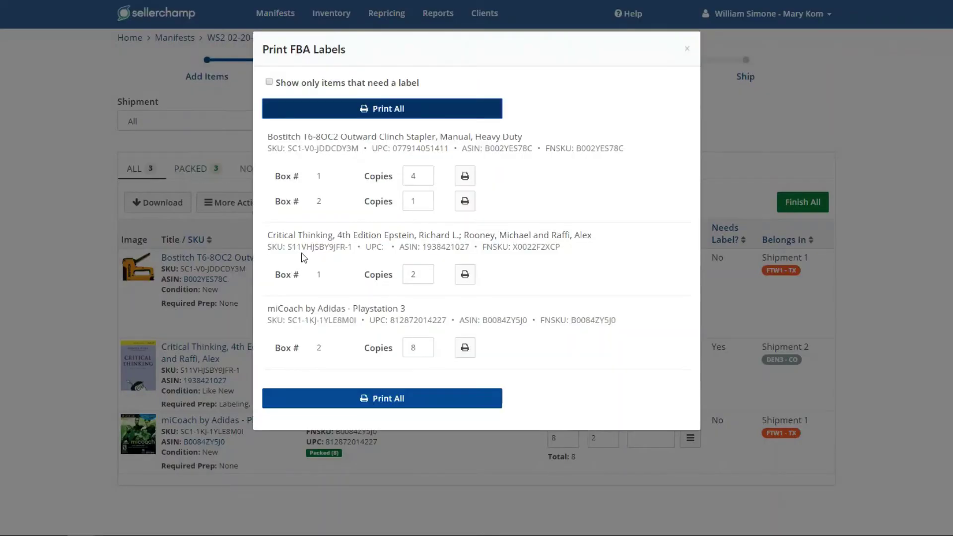
pyautogui.click(302, 88)
pyautogui.click(687, 49)
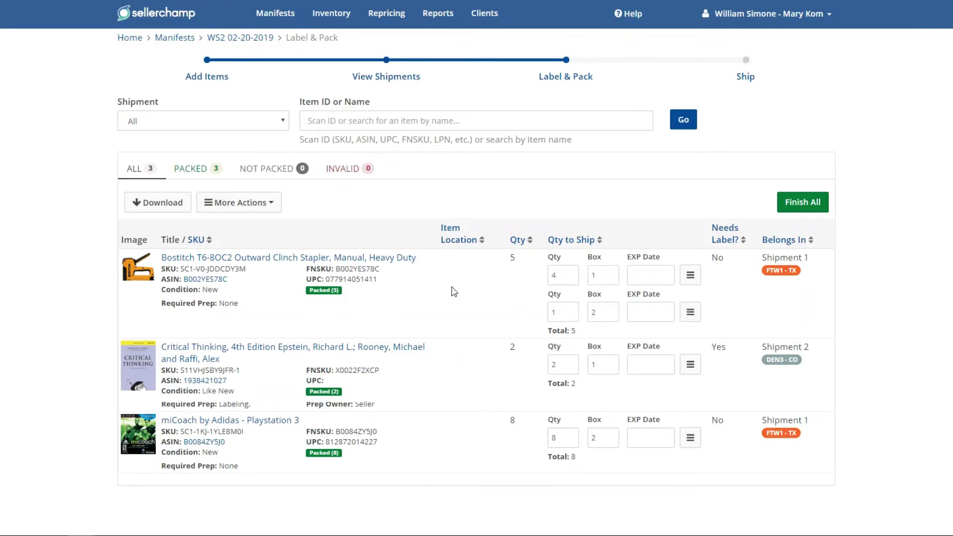
pyautogui.click(239, 201)
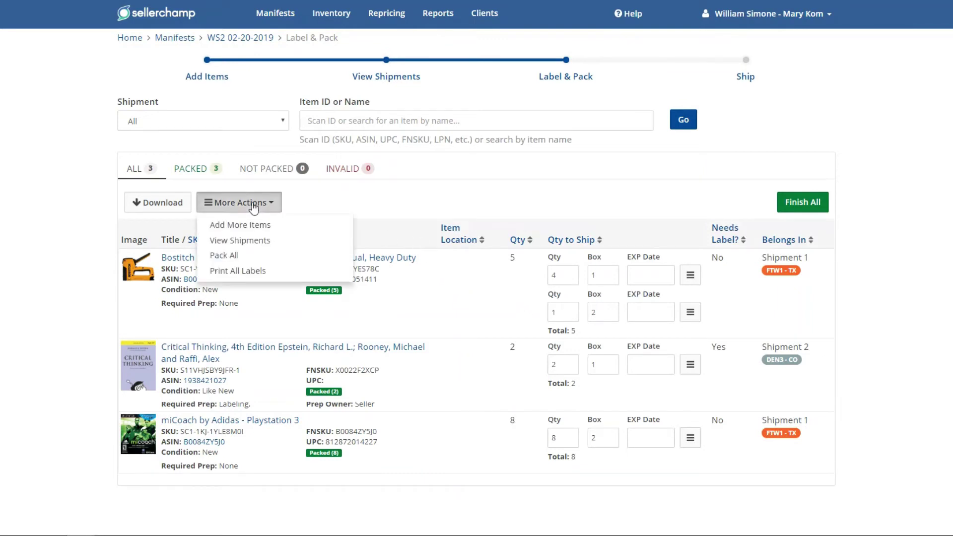
pyautogui.click(308, 203)
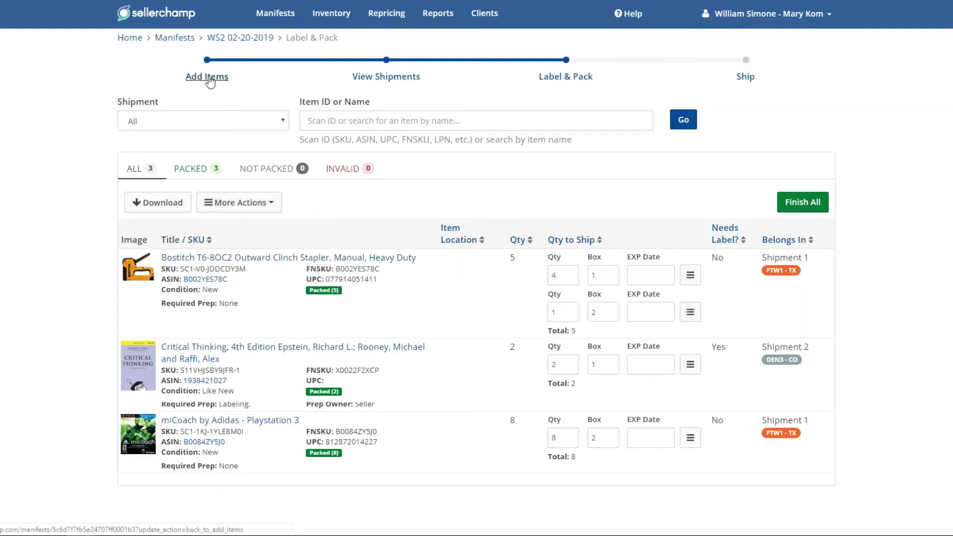
# Step: Add 4 units of ASIN B00EB03ETE, picking the third Savannah Bee Wildflower Honey result
pyautogui.click(249, 202)
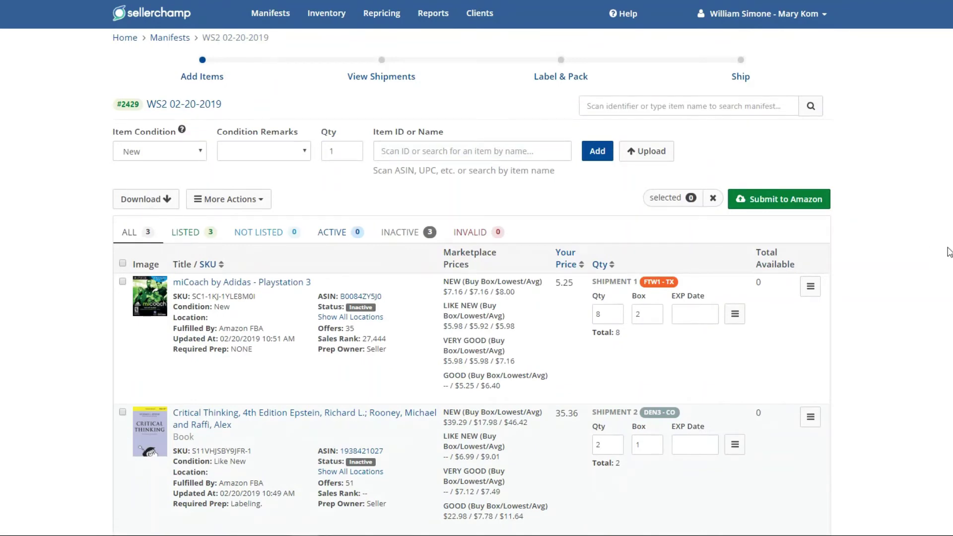
pyautogui.doubleClick(342, 148)
pyautogui.write('4')
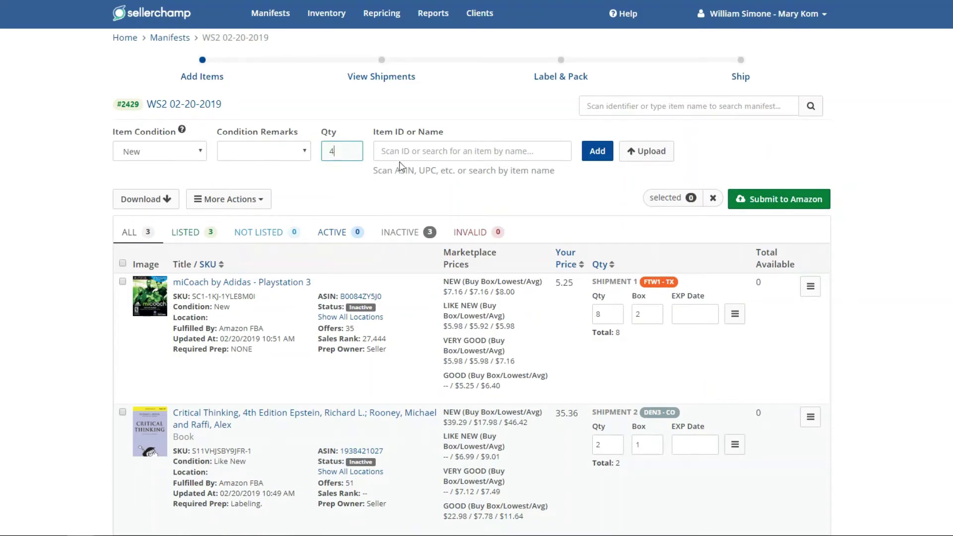
pyautogui.click(392, 147)
pyautogui.rightClick(391, 147)
pyautogui.click(422, 234)
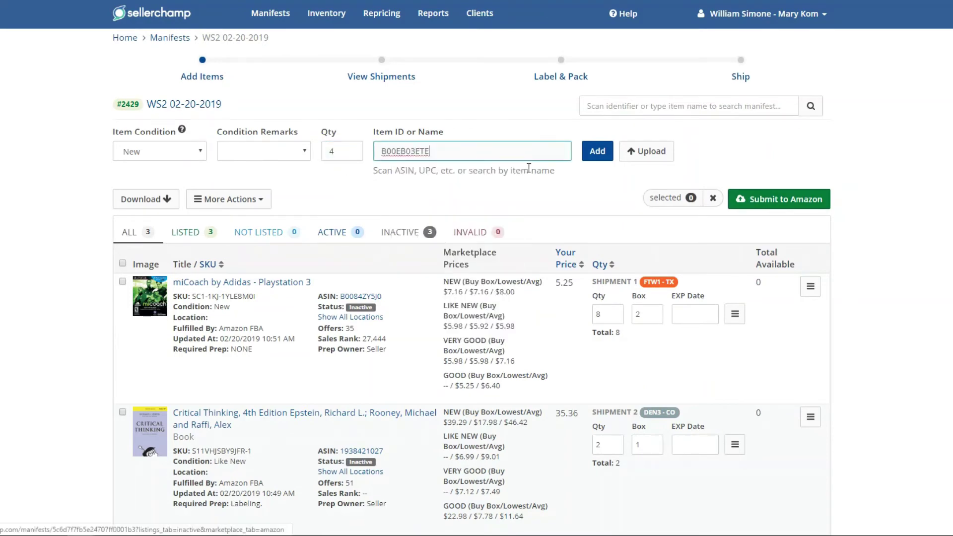
pyautogui.click(597, 150)
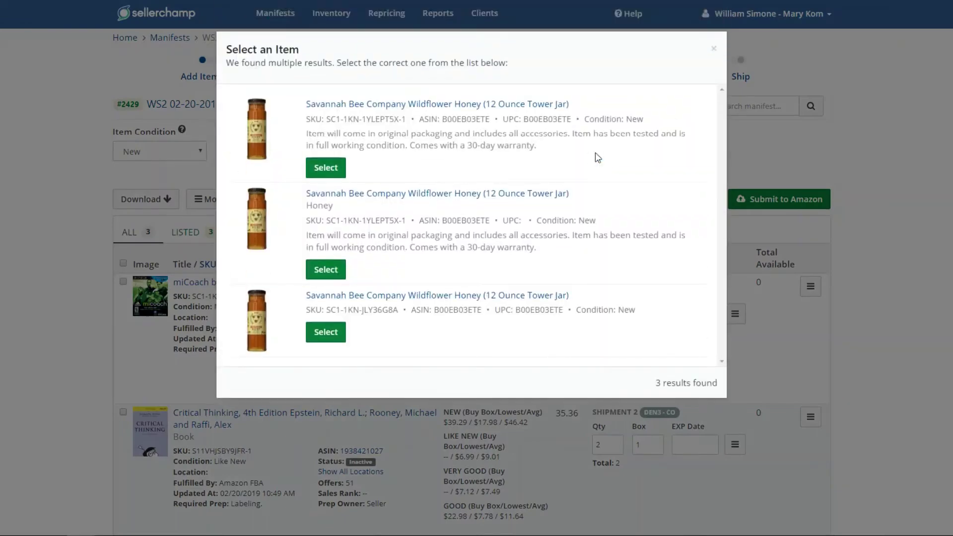
pyautogui.click(325, 333)
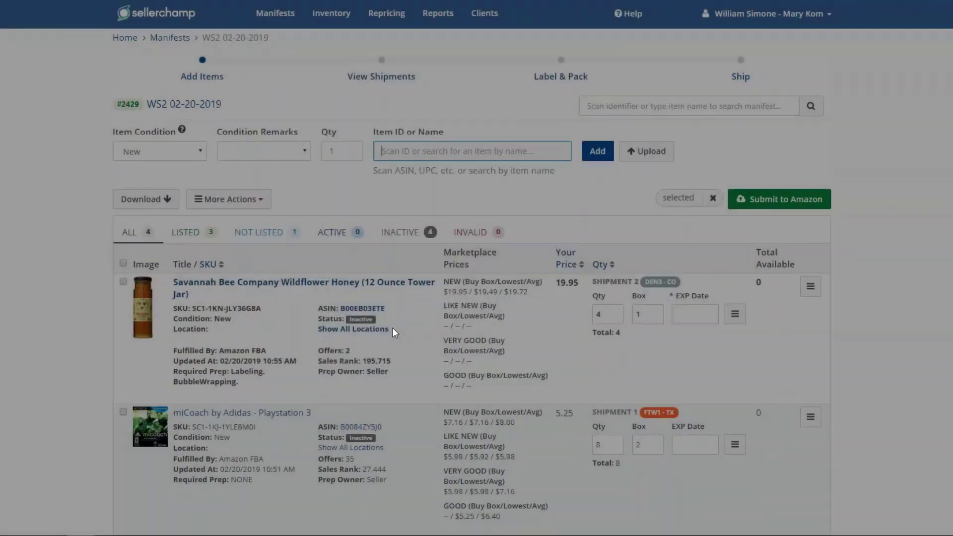
# Step: Review the manifest items and submit them to Amazon
pyautogui.scroll(-1, 523, 318)
pyautogui.scroll(-1, 523, 318)
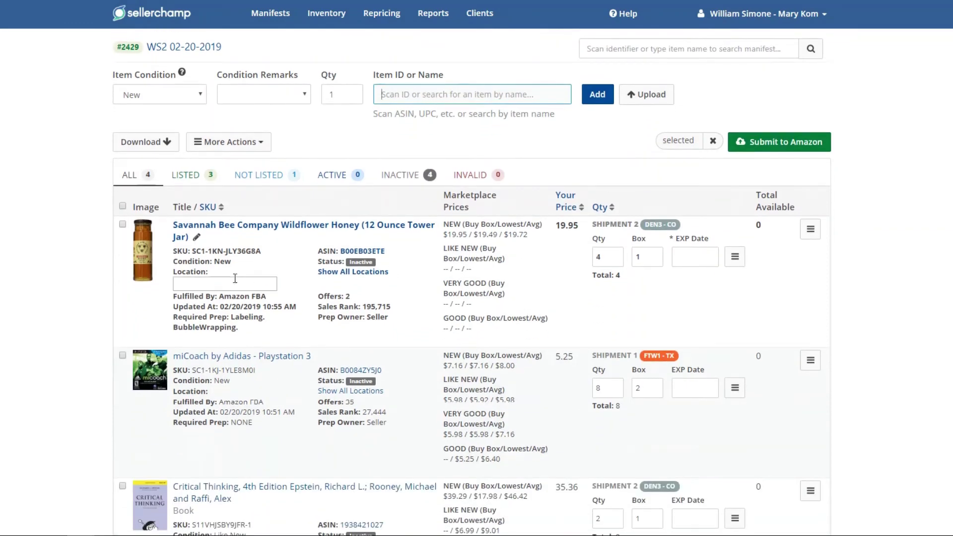
pyautogui.scroll(-2, 167, 326)
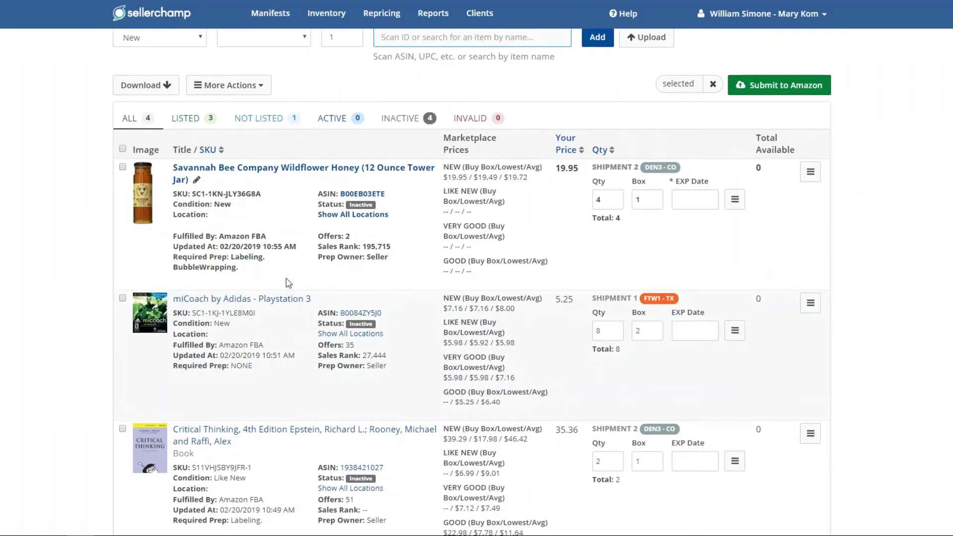
pyautogui.scroll(3, 288, 281)
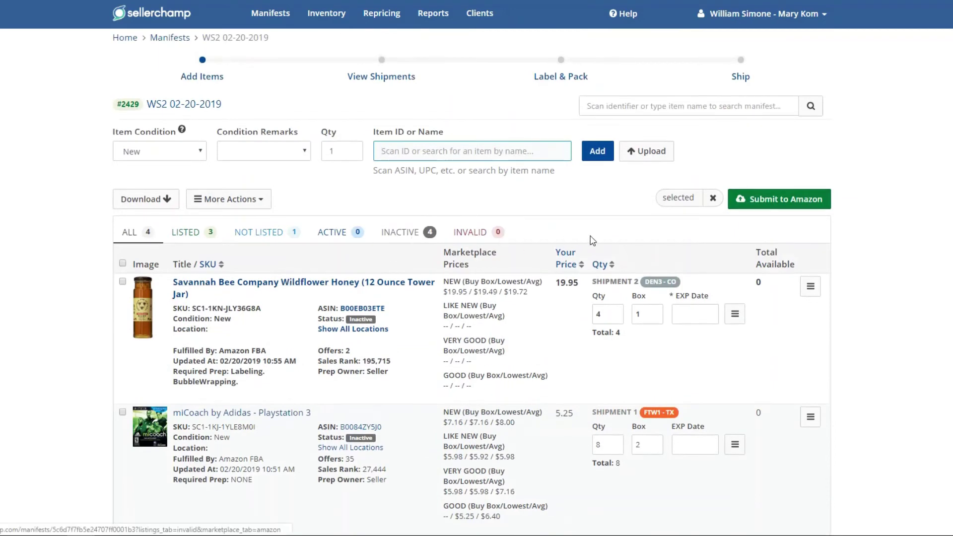
pyautogui.click(758, 203)
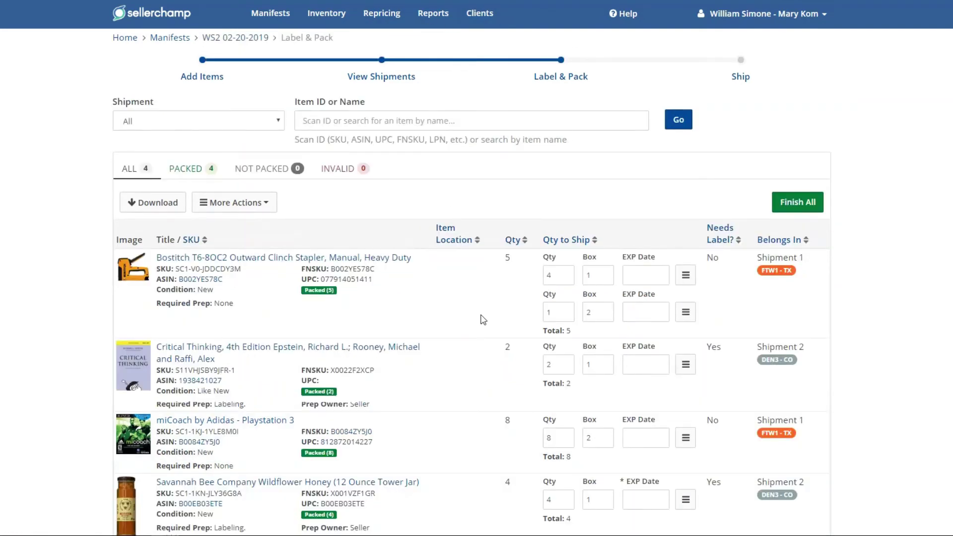
# Step: Give the honey jar an expiration date of 05-31-2019
pyautogui.scroll(-2, 483, 319)
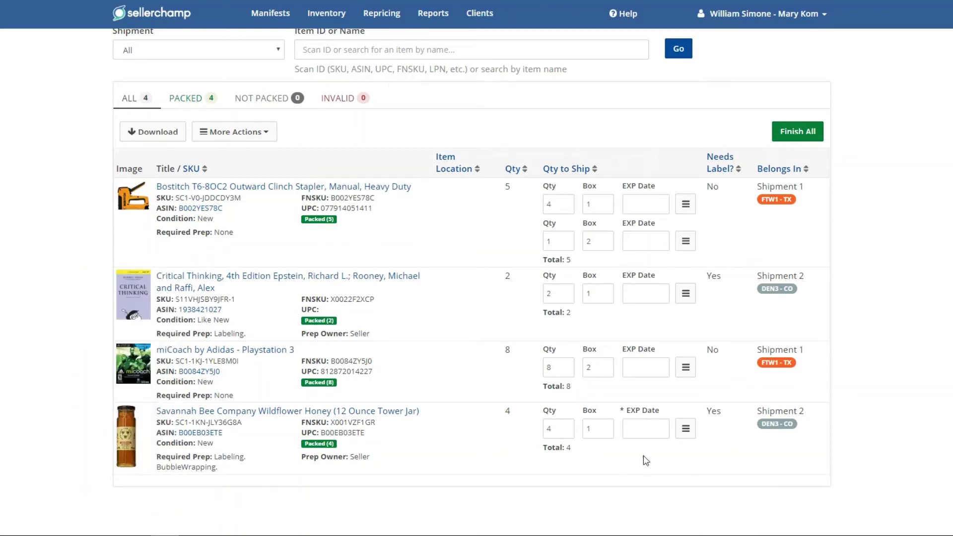
pyautogui.click(645, 429)
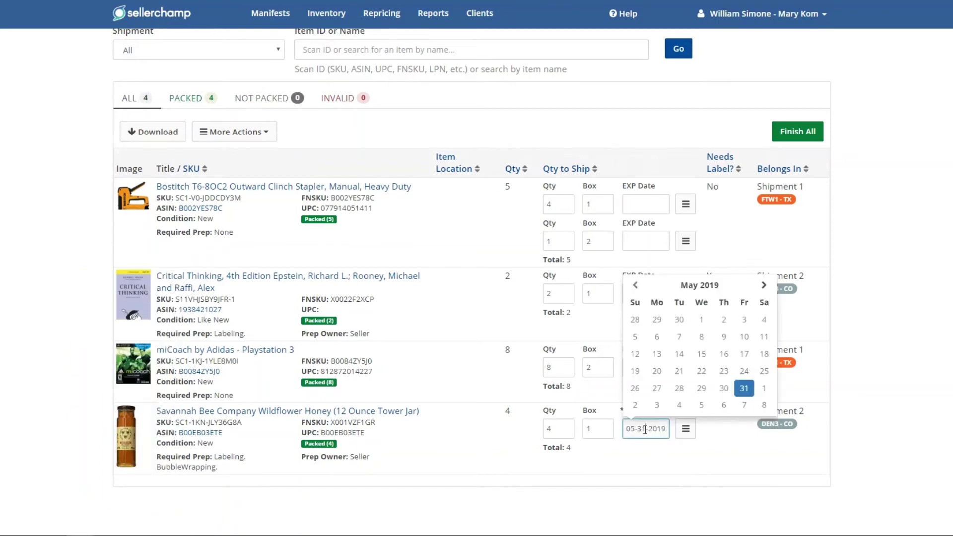
pyautogui.click(763, 285)
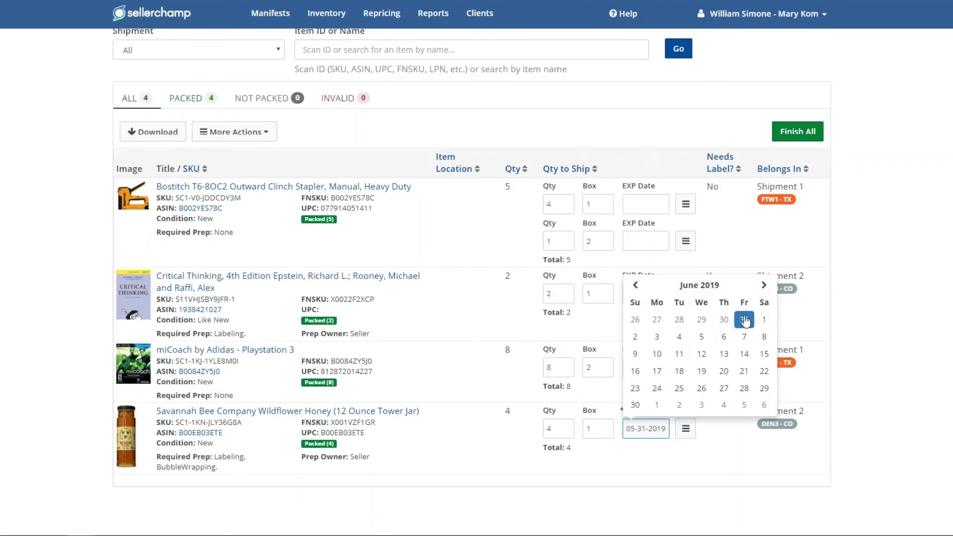
pyautogui.click(744, 320)
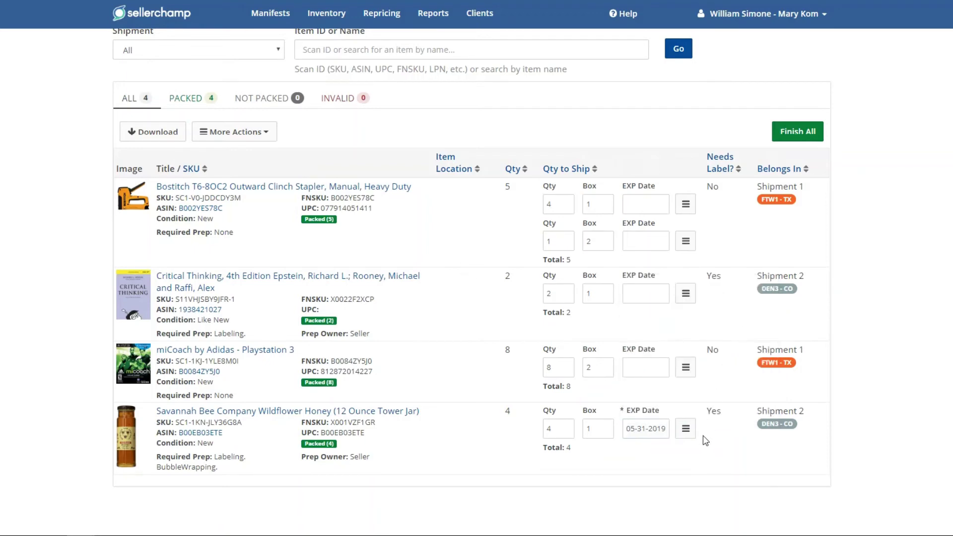
pyautogui.click(685, 428)
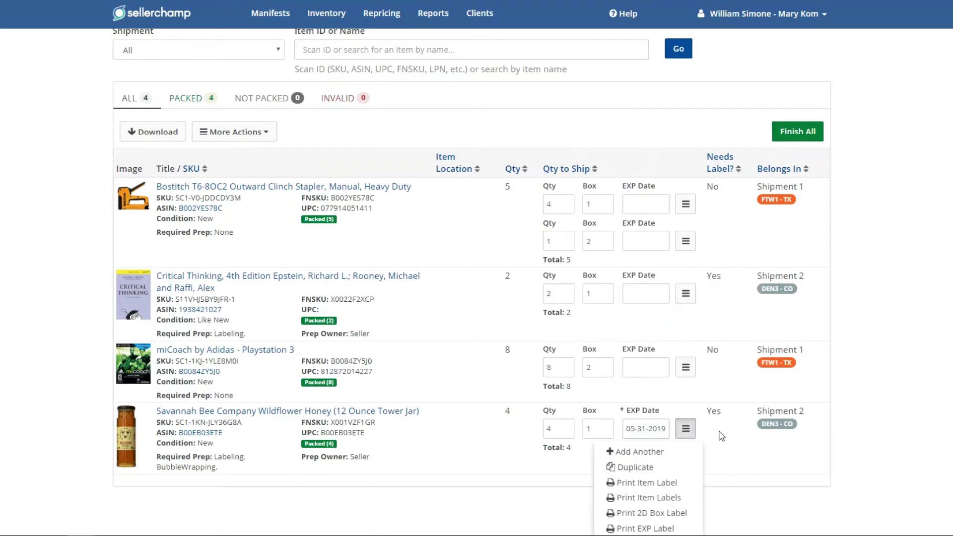
pyautogui.click(721, 436)
# Step: Preview Print All Labels filtered to items needing labels, close it, and choose Finish All
pyautogui.click(243, 131)
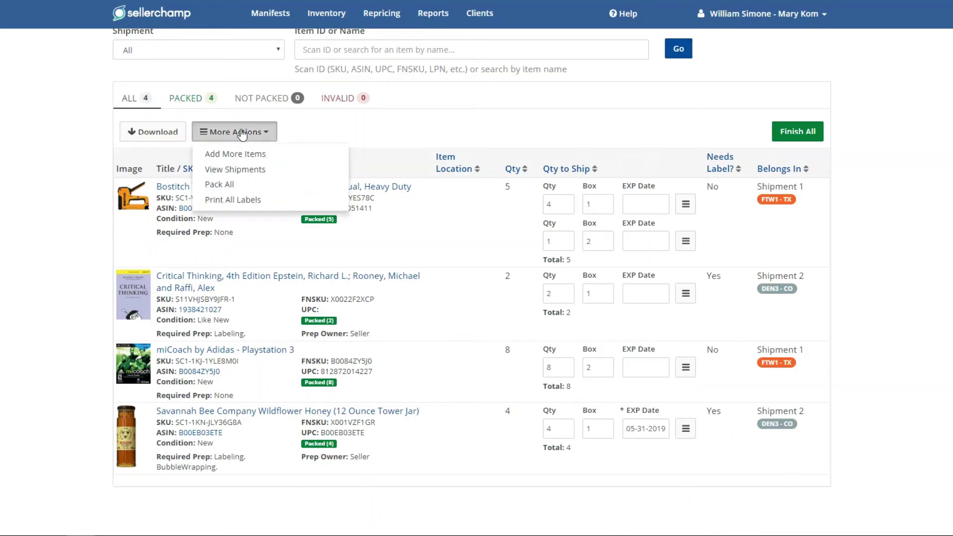
pyautogui.click(229, 198)
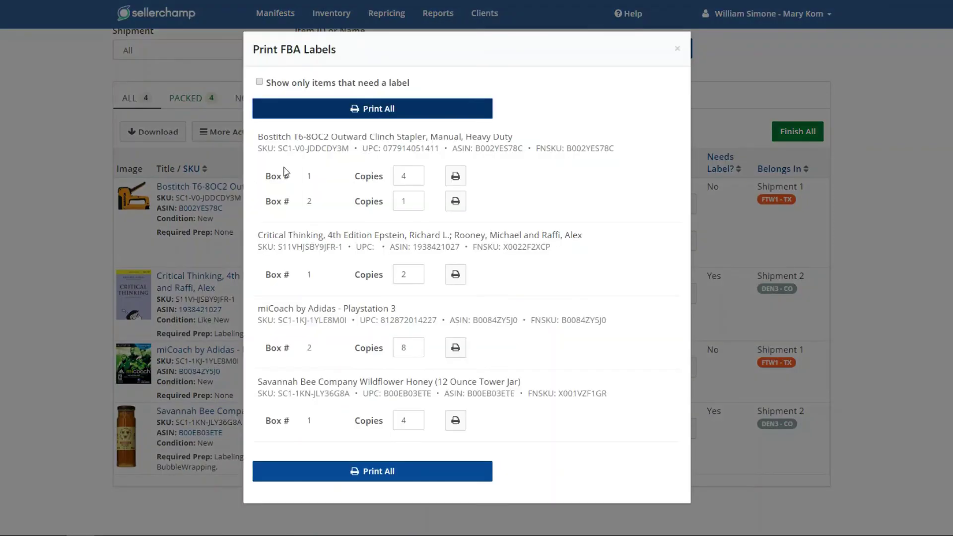
pyautogui.click(283, 86)
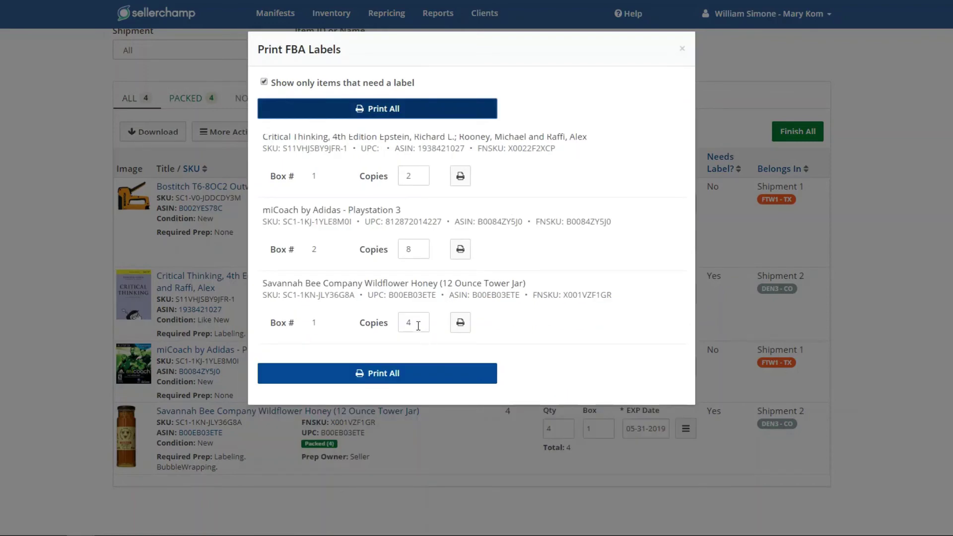
pyautogui.click(683, 48)
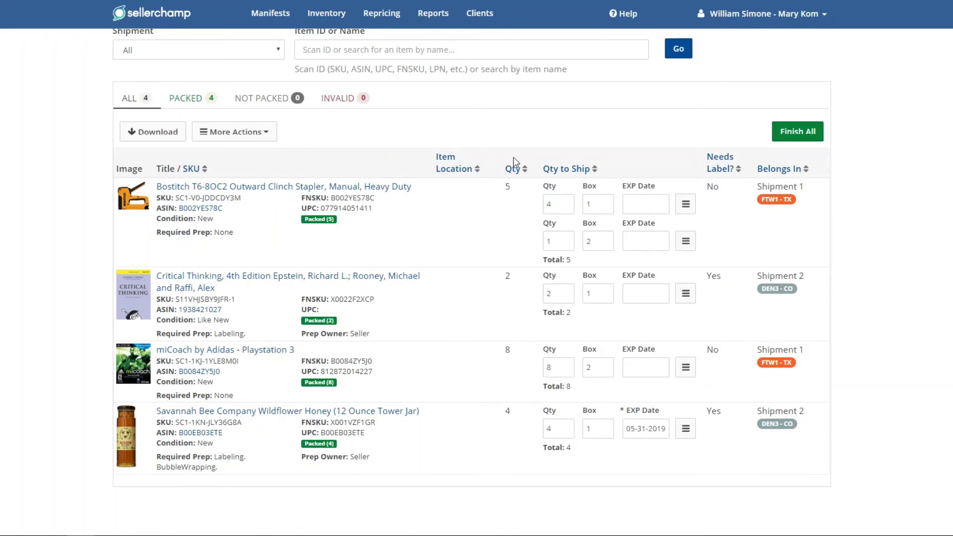
pyautogui.click(804, 131)
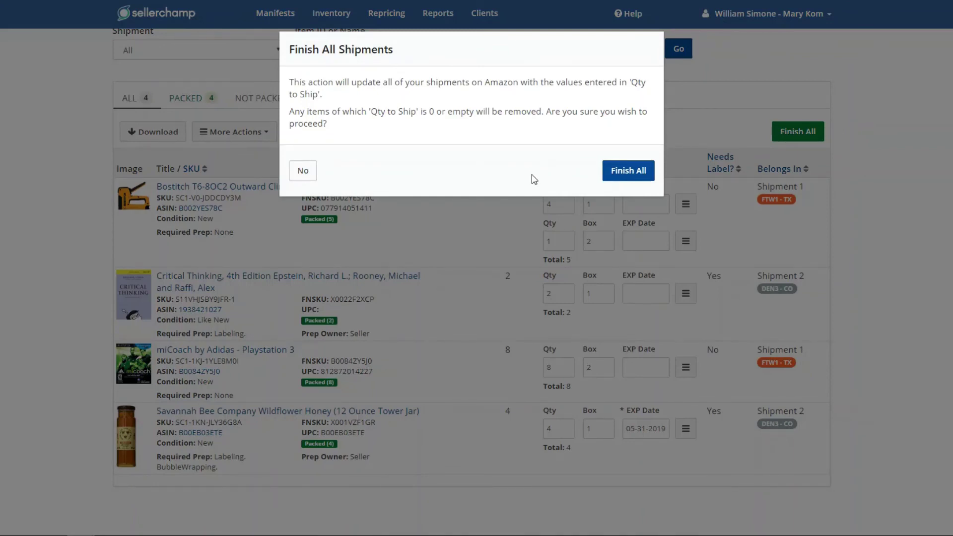
# Step: Confirm finishing all shipments and start editing Shipment 1's box 1 weight
pyautogui.click(617, 174)
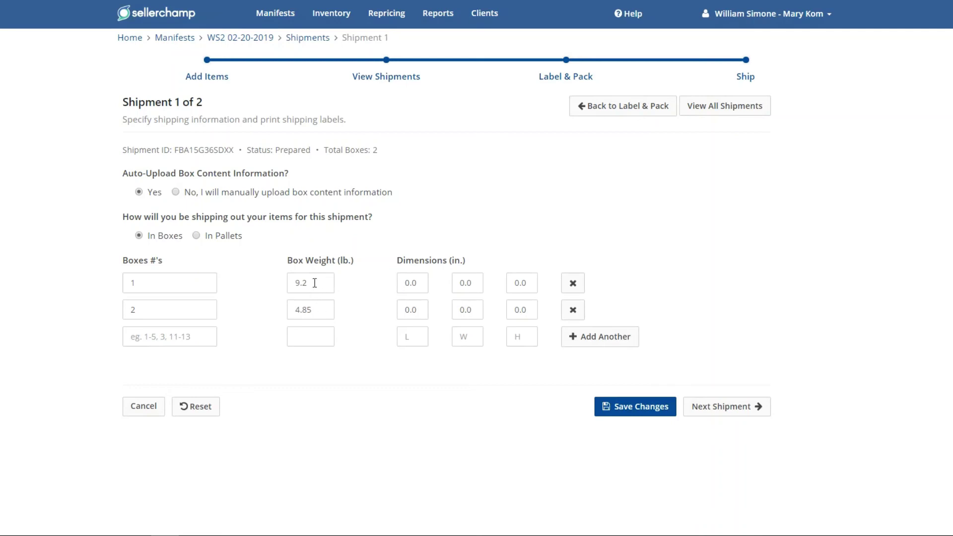
pyautogui.click(314, 283)
pyautogui.doubleClick(315, 282)
# Step: Save Shipment 1's box details, accept the $9.92 charge, download box labels, and advance to Shipment 2
pyautogui.click(621, 415)
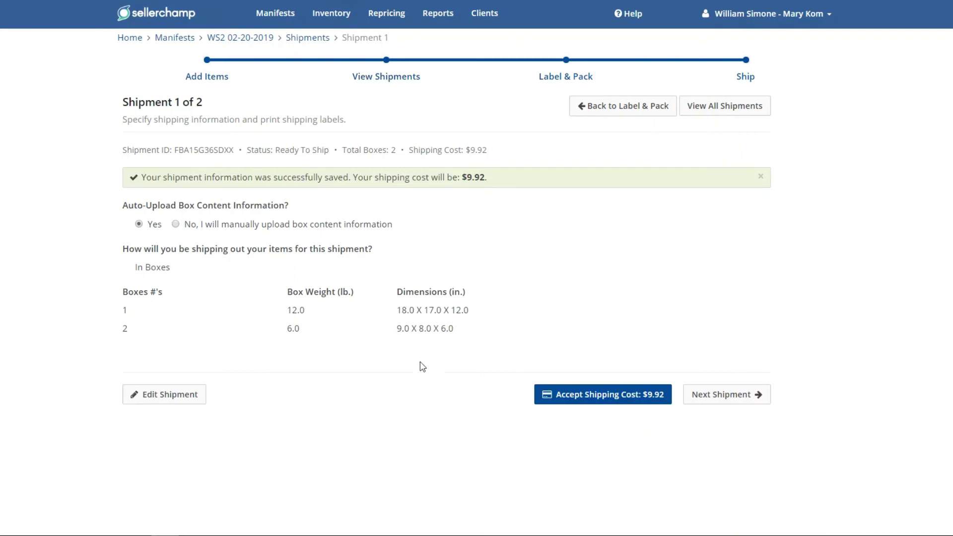
pyautogui.click(586, 397)
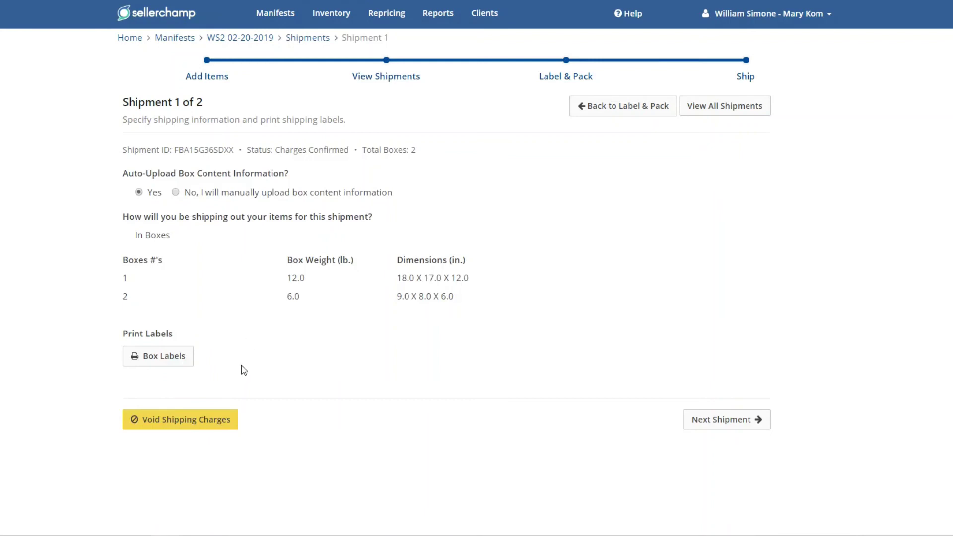
pyautogui.click(156, 359)
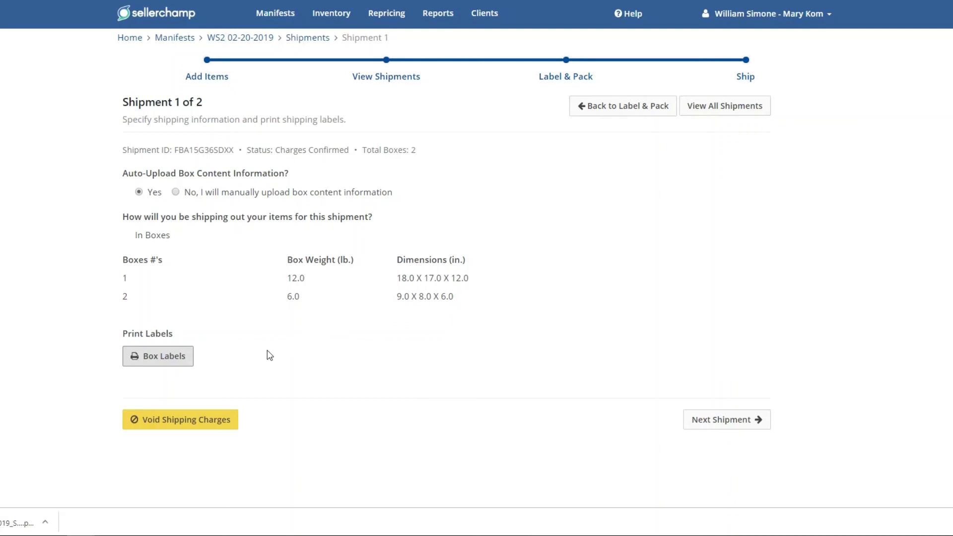
pyautogui.click(713, 422)
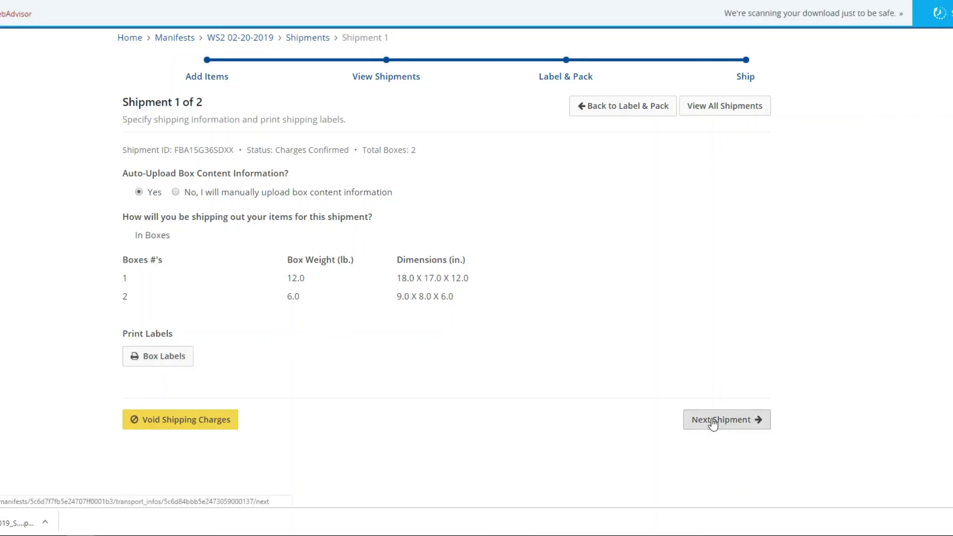